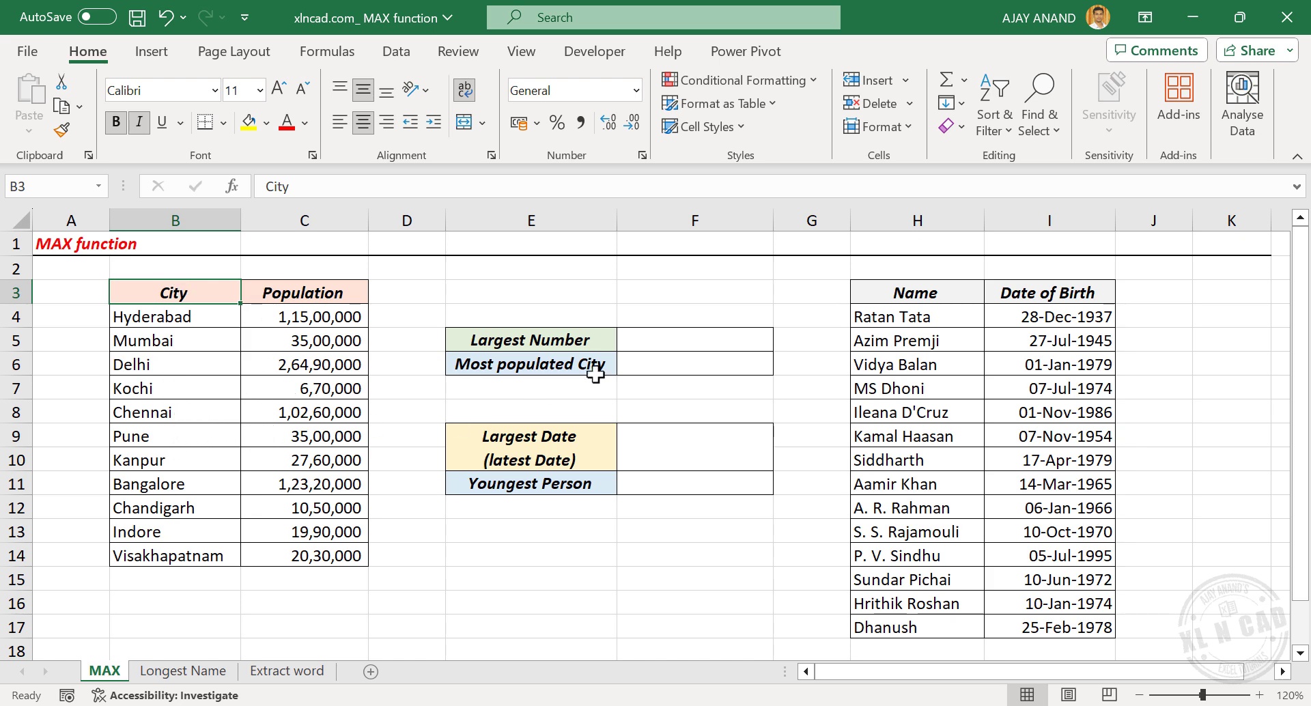
Step: Enter =MAX(C4:C14) in F5 so it returns the highest population, 2,64,90,000
{"action": "left_click", "coordinate": [660, 340]}
{"action": "type", "text": "="}
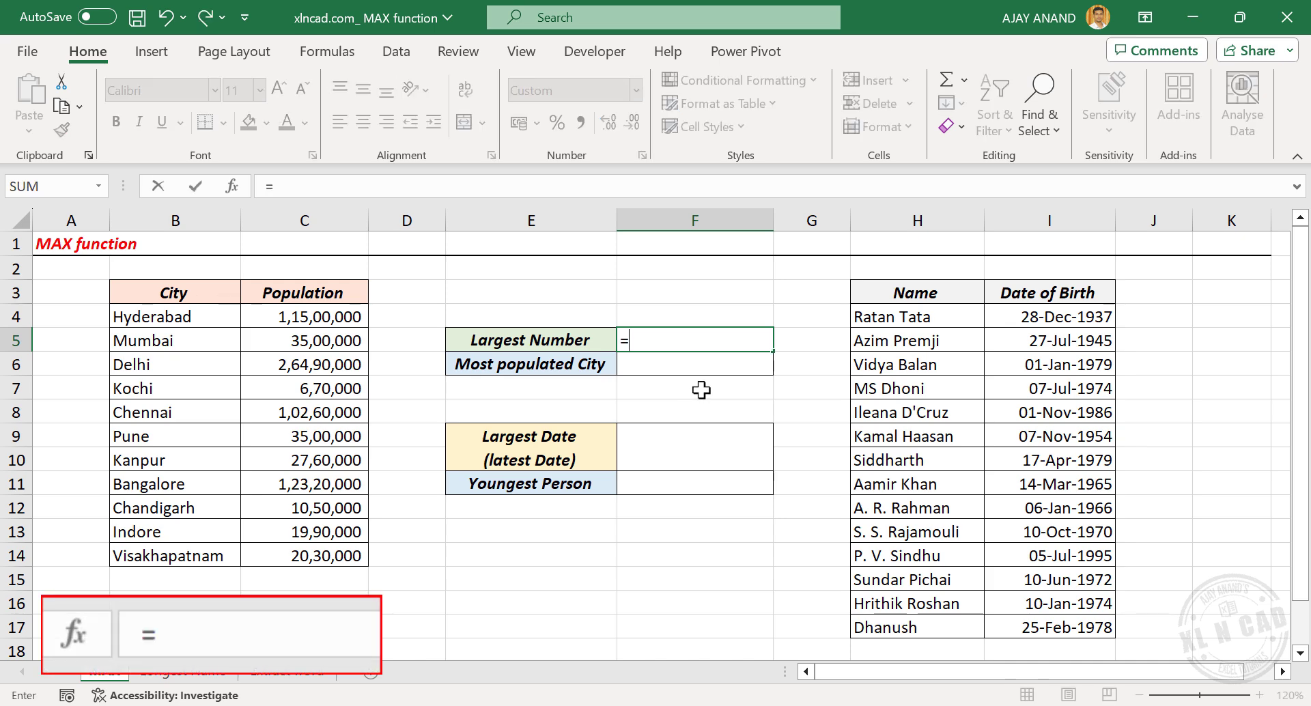
{"action": "type", "text": "MAX"}
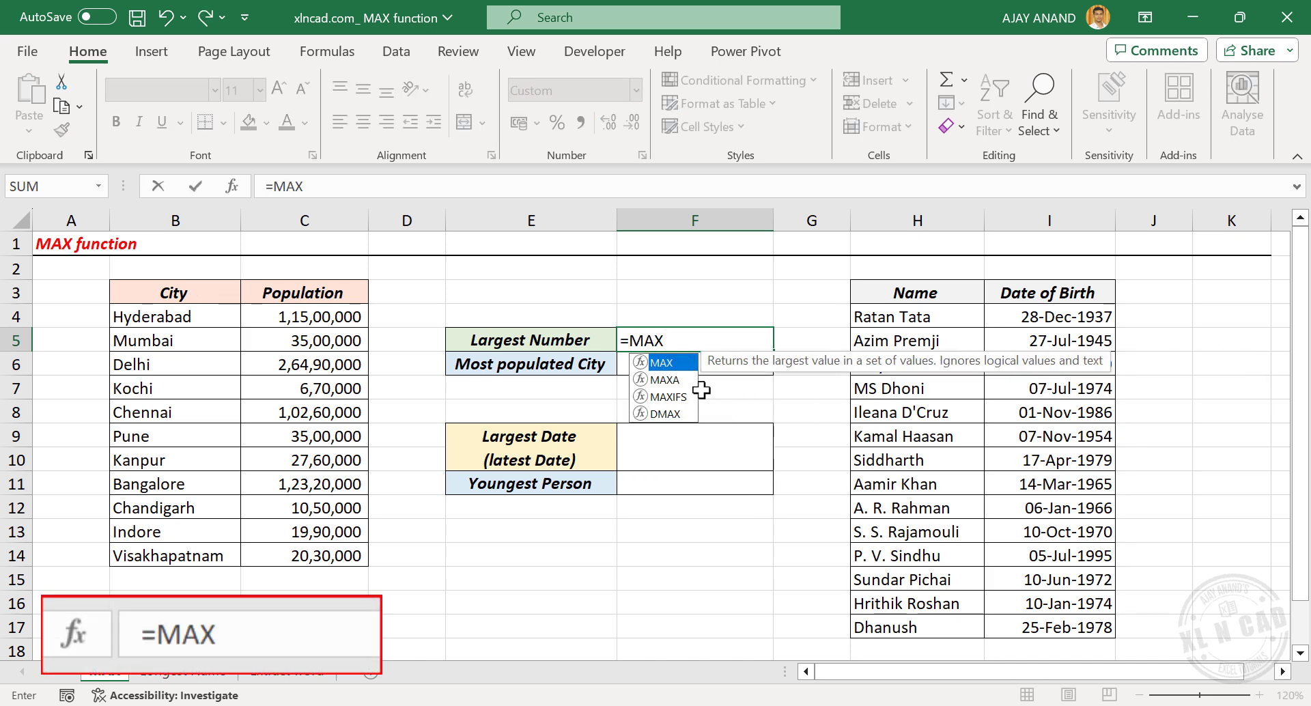
{"action": "type", "text": "("}
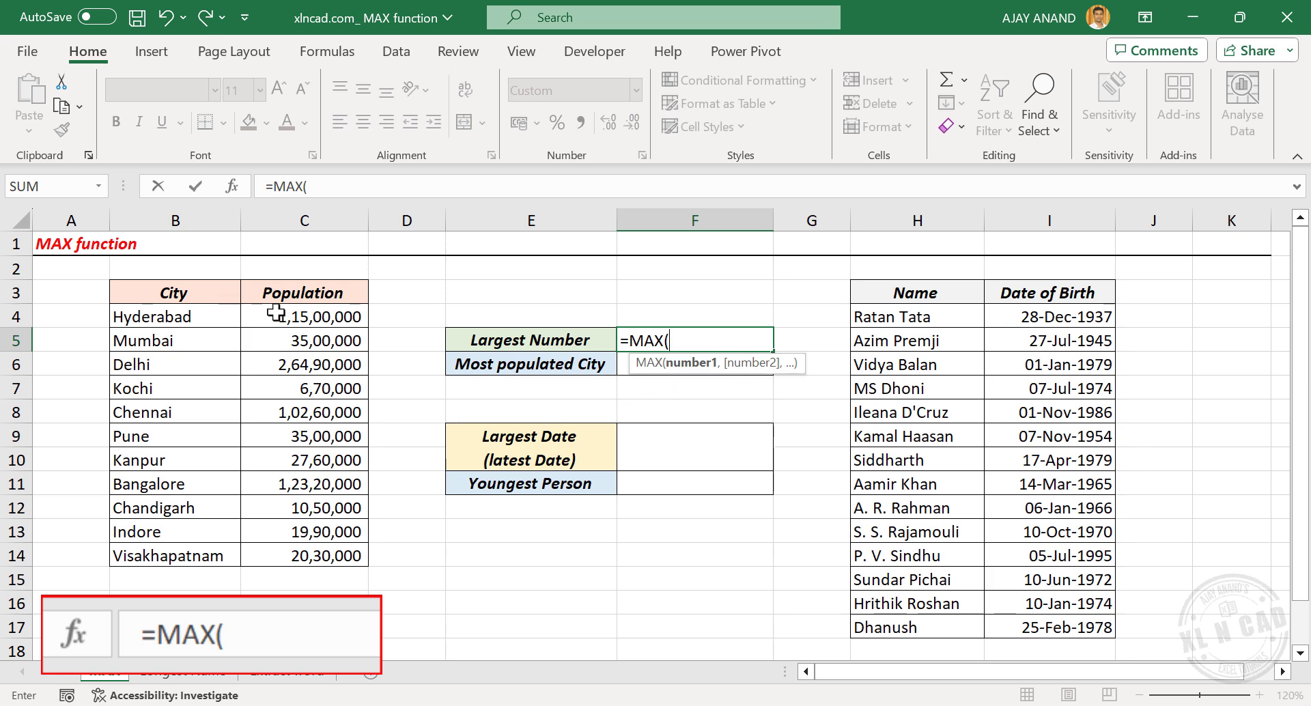
{"action": "left_click_drag", "start_coordinate": [280, 315], "coordinate": [285, 546]}
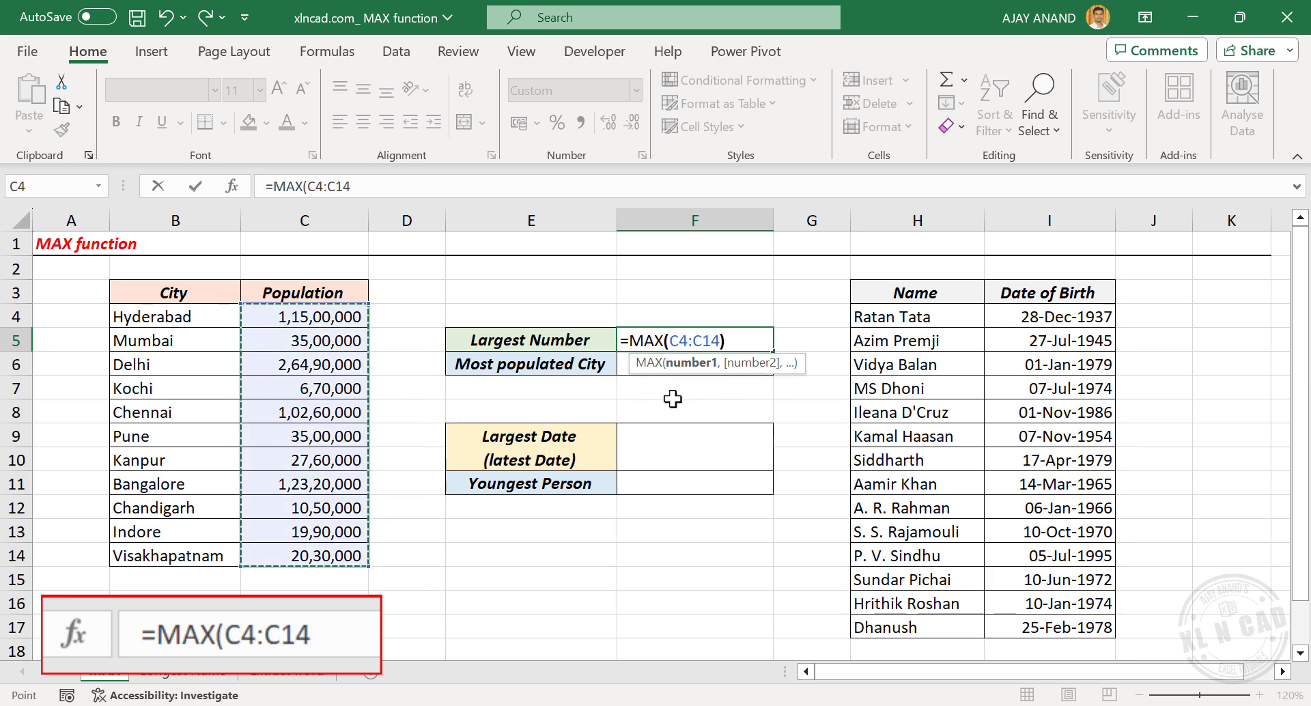
{"action": "type", "text": ")"}
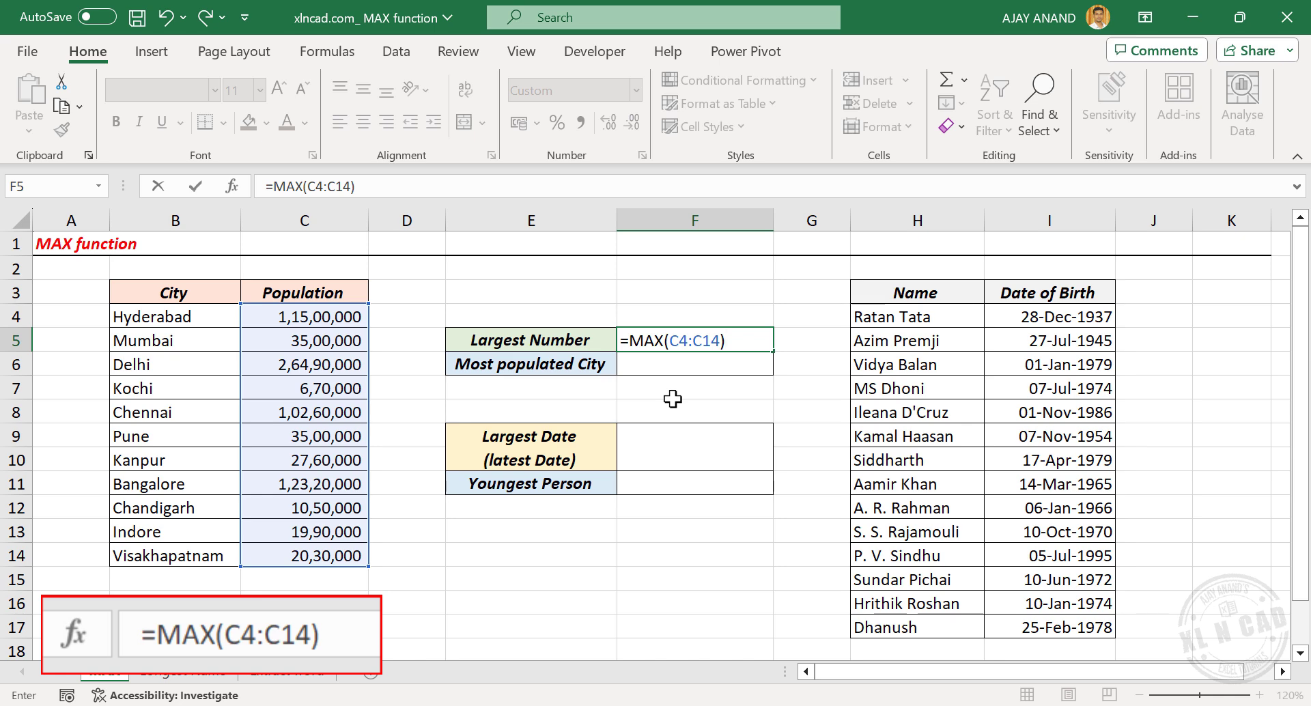
{"action": "key", "text": "Return"}
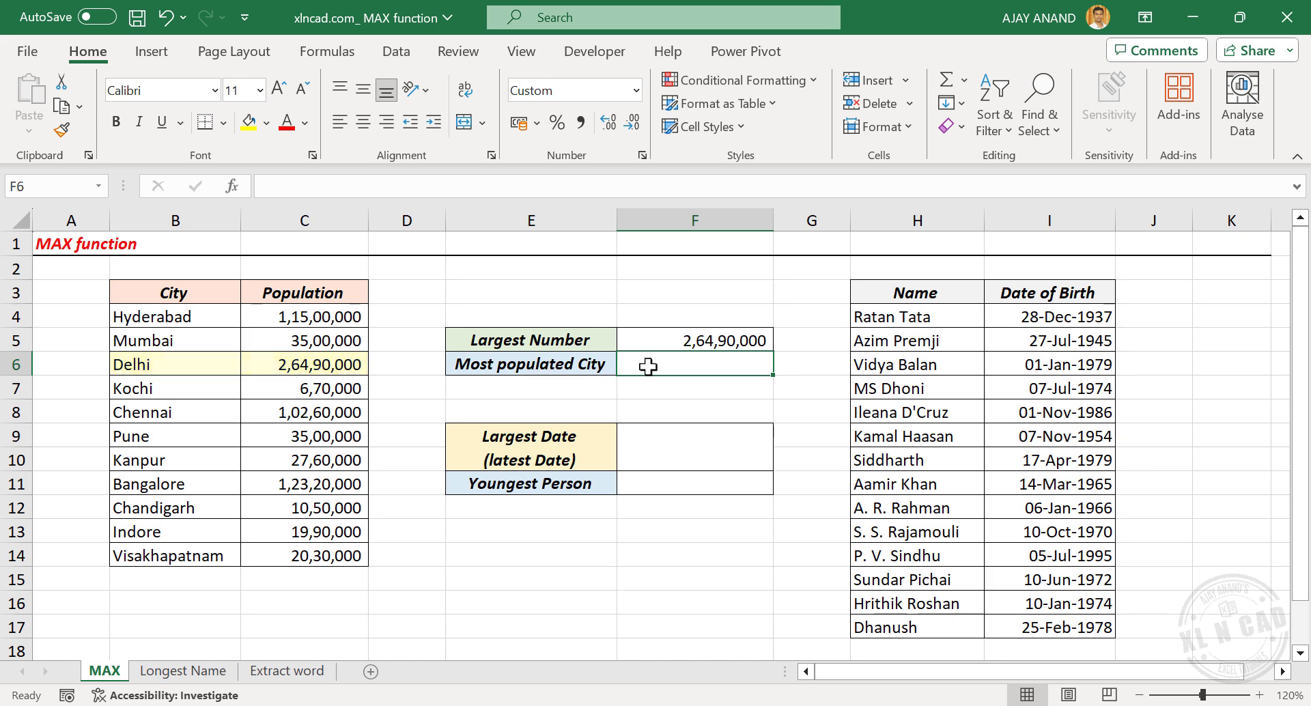
Step: Enter =XLOOKUP(MAX(C4:C14),C4:C14,B4:B14) in F6 so it returns Delhi
{"action": "type", "text": "="}
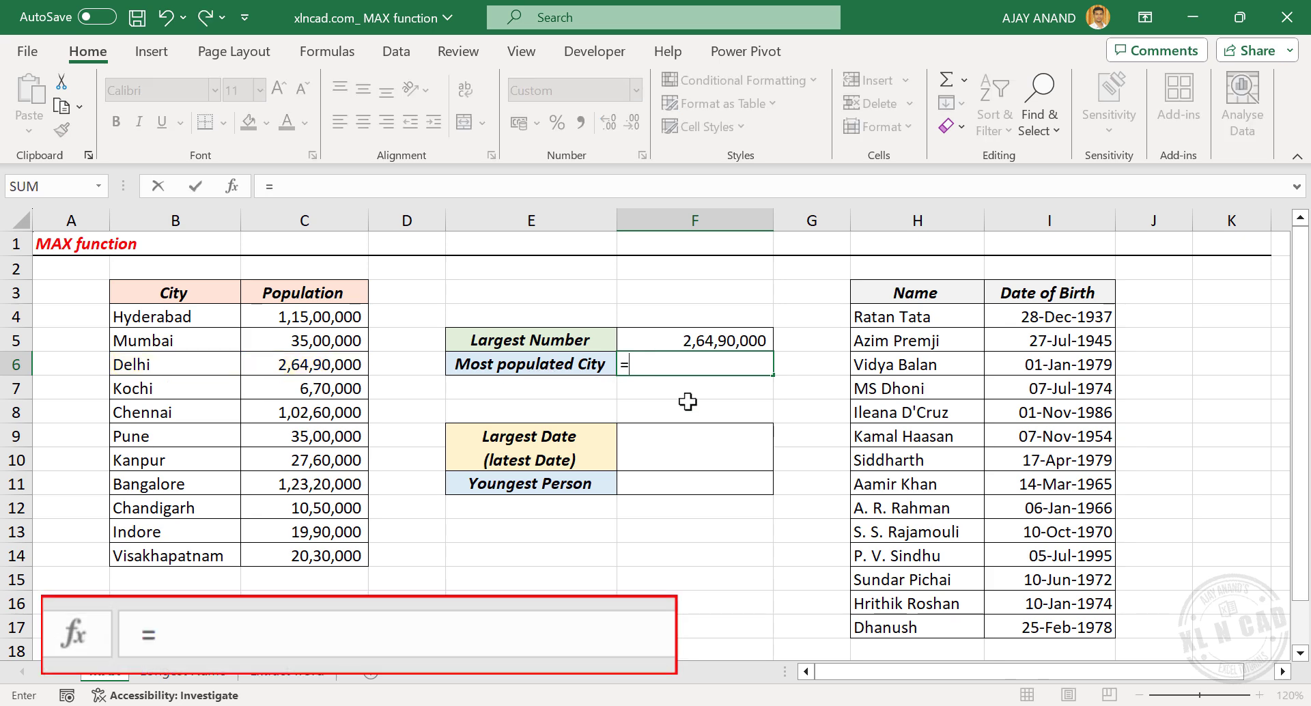
{"action": "type", "text": "XLOOKU"}
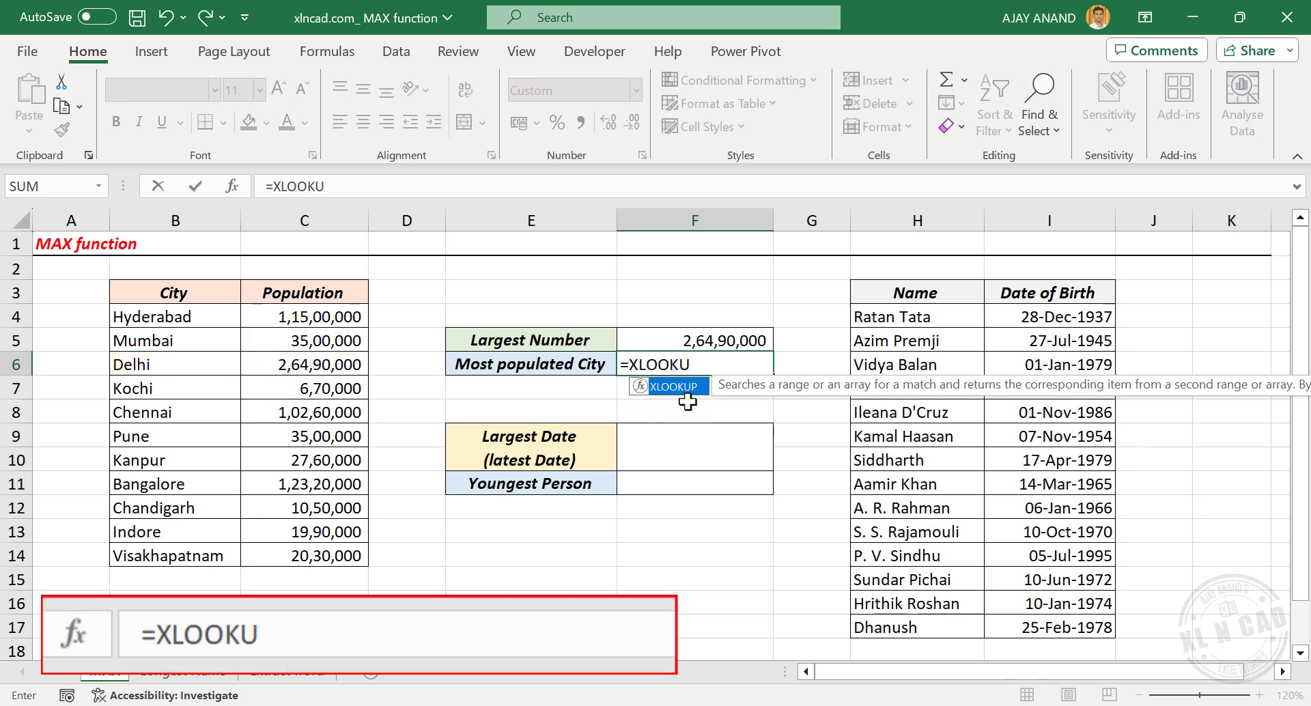
{"action": "type", "text": "P("}
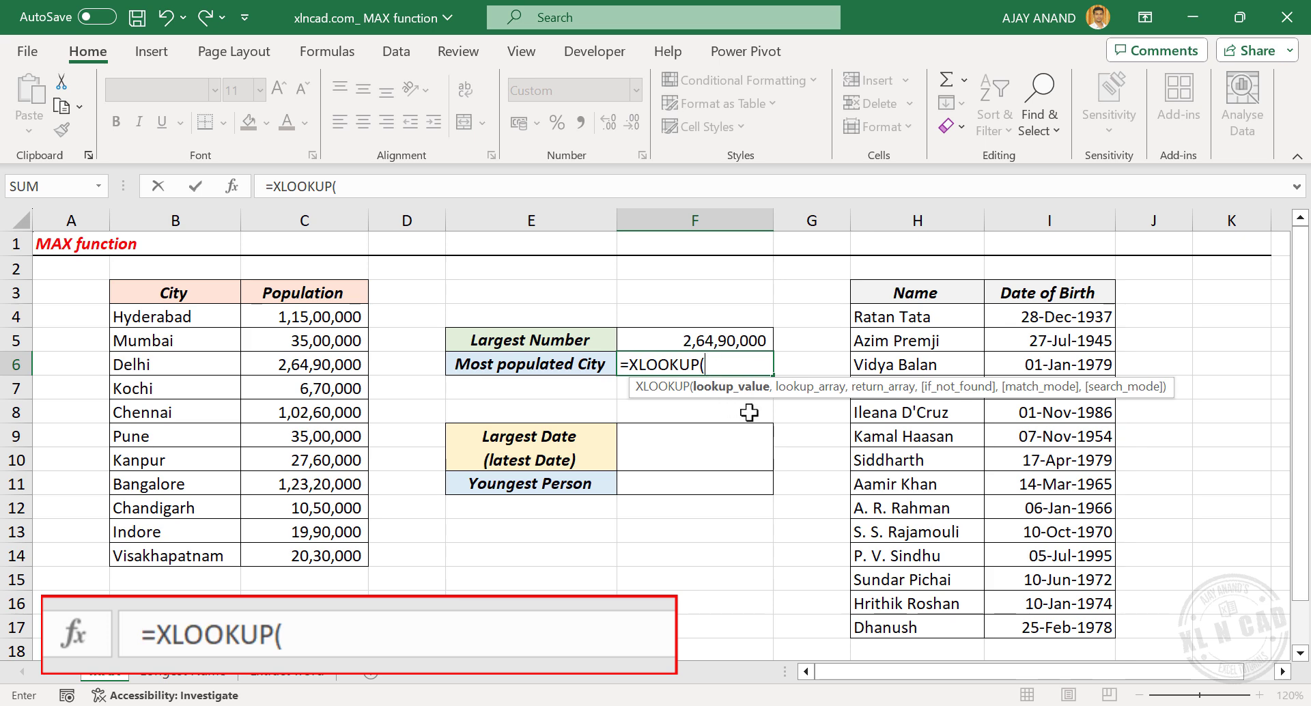
{"action": "type", "text": "MAX"}
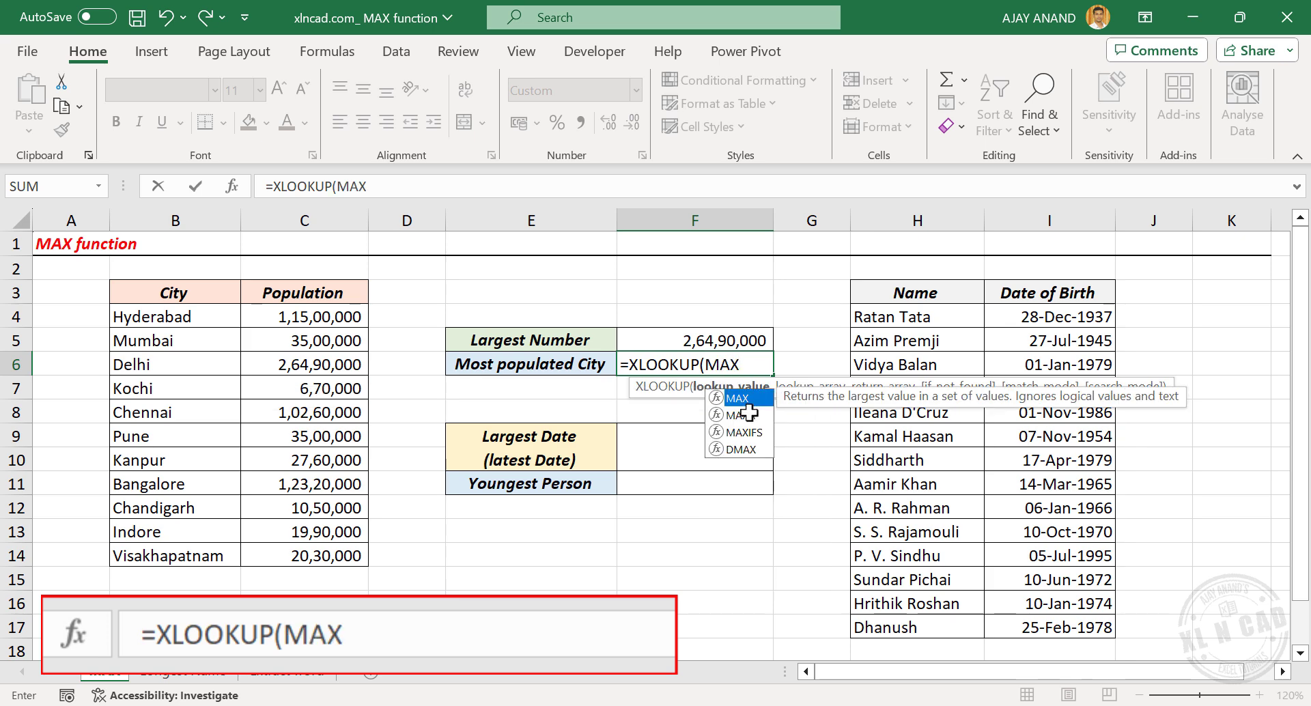
{"action": "type", "text": "("}
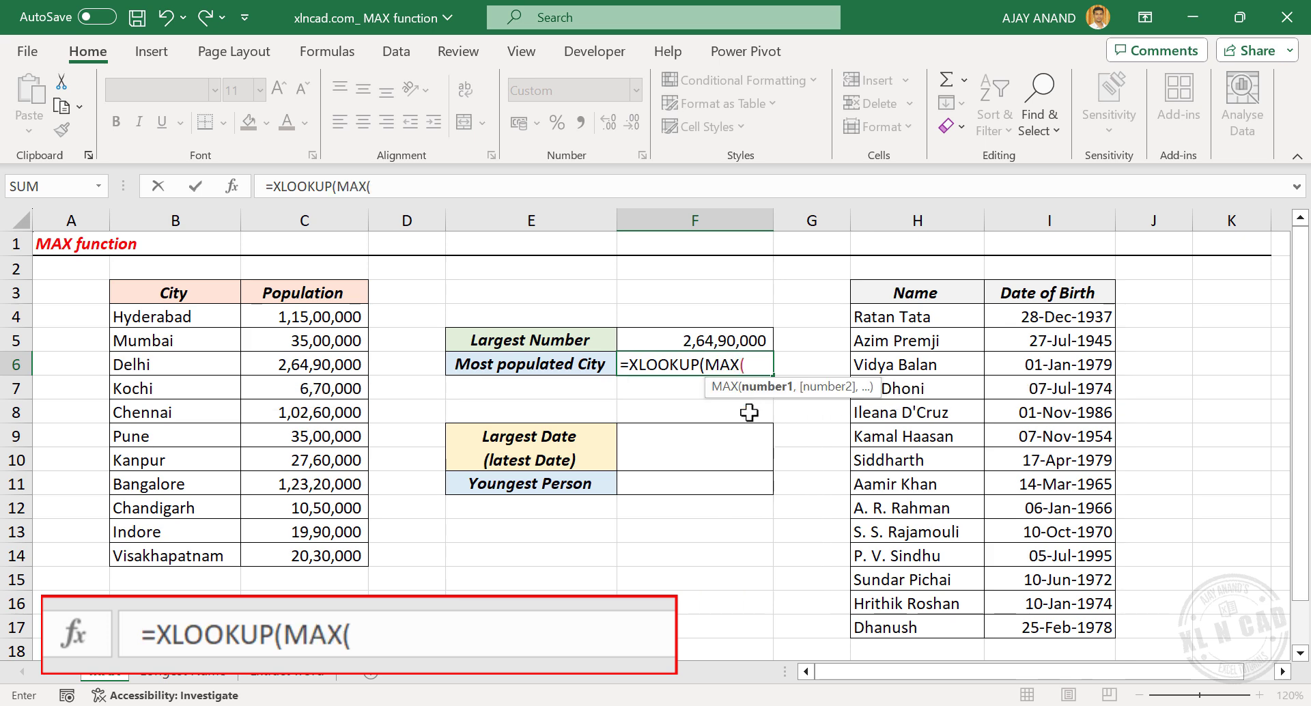
{"action": "left_click_drag", "start_coordinate": [304, 319], "coordinate": [304, 554]}
{"action": "type", "text": ")"}
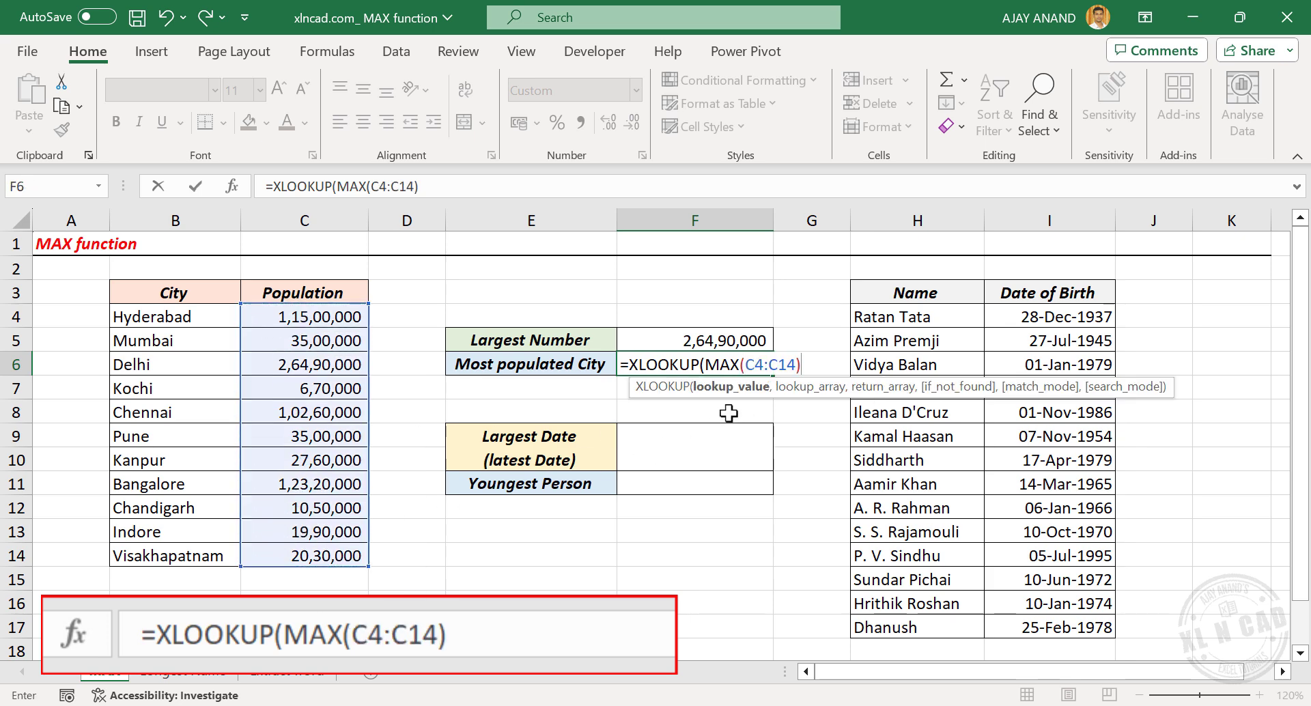
{"action": "type", "text": ","}
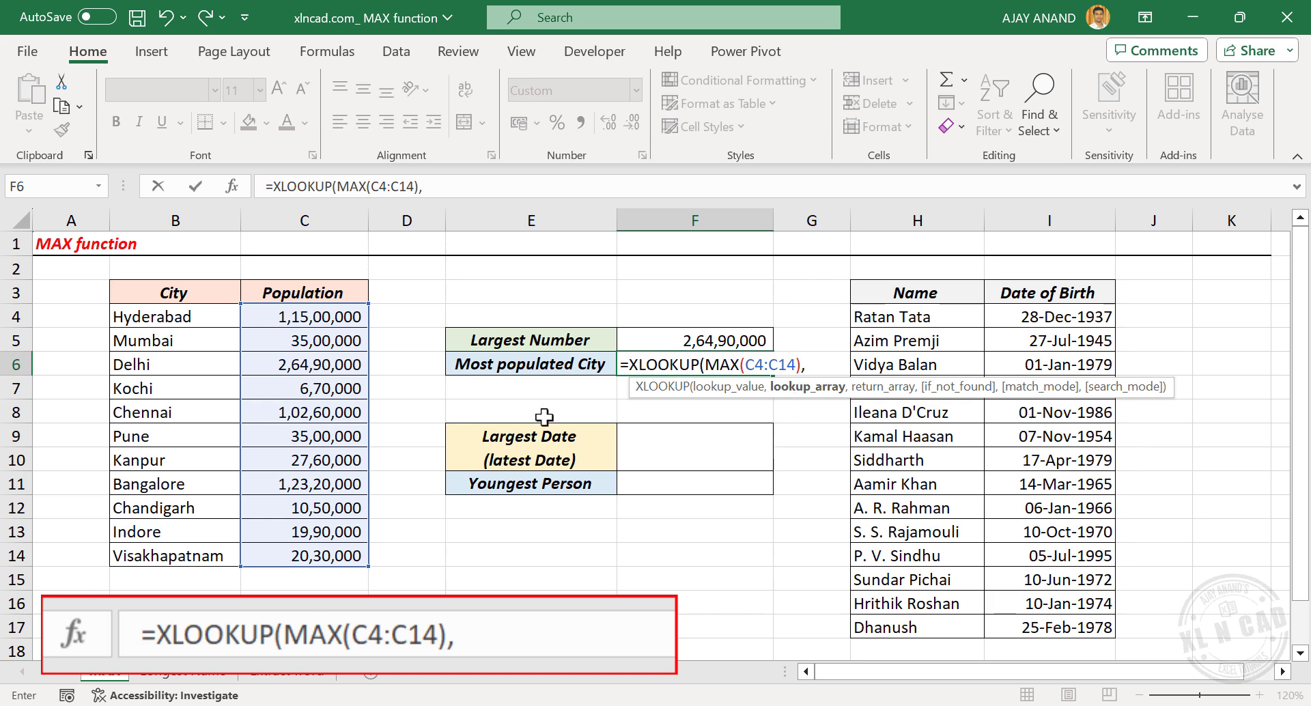
{"action": "left_click_drag", "start_coordinate": [287, 320], "coordinate": [280, 548]}
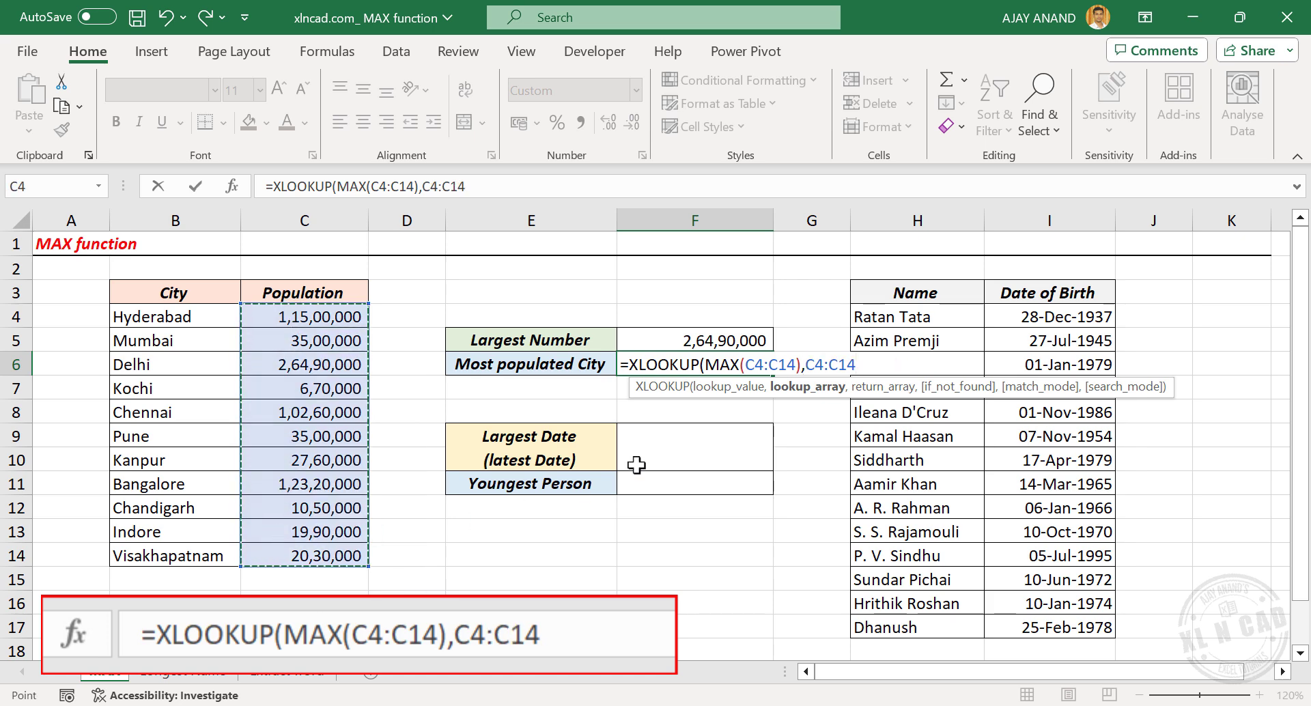
{"action": "type", "text": ","}
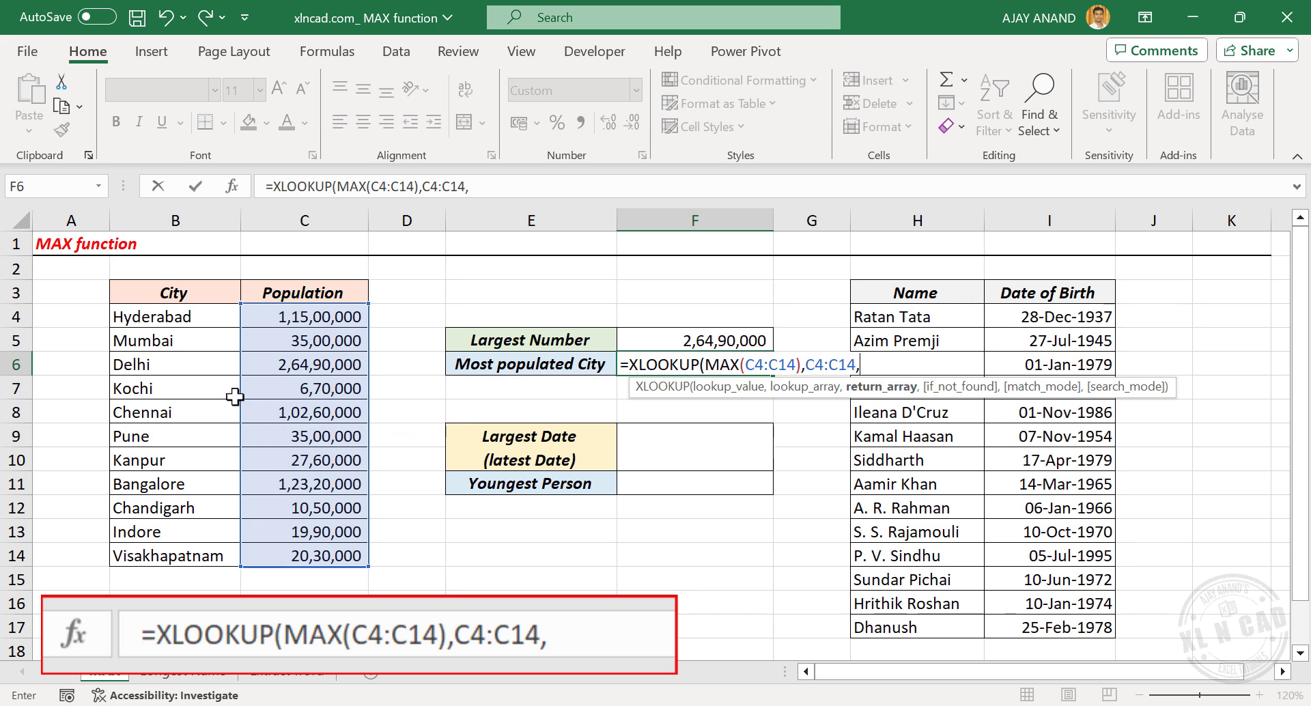
{"action": "left_click_drag", "start_coordinate": [193, 320], "coordinate": [191, 546]}
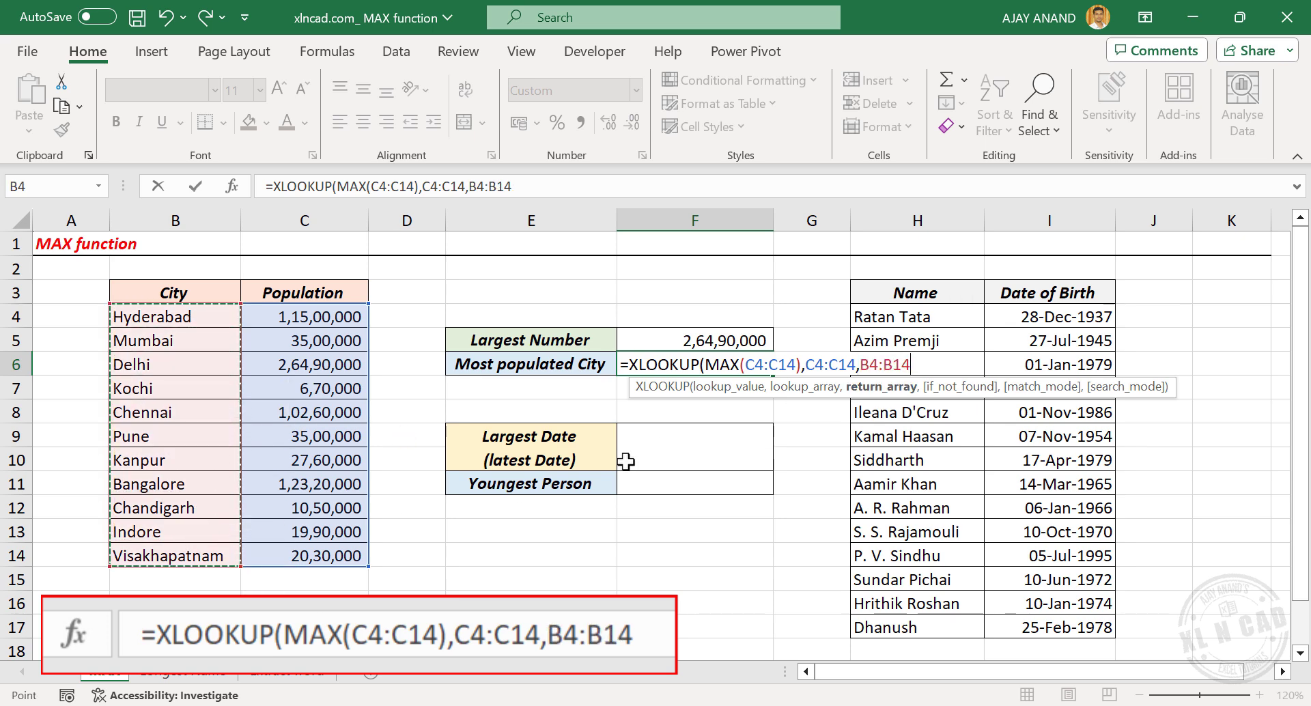
{"action": "type", "text": ")"}
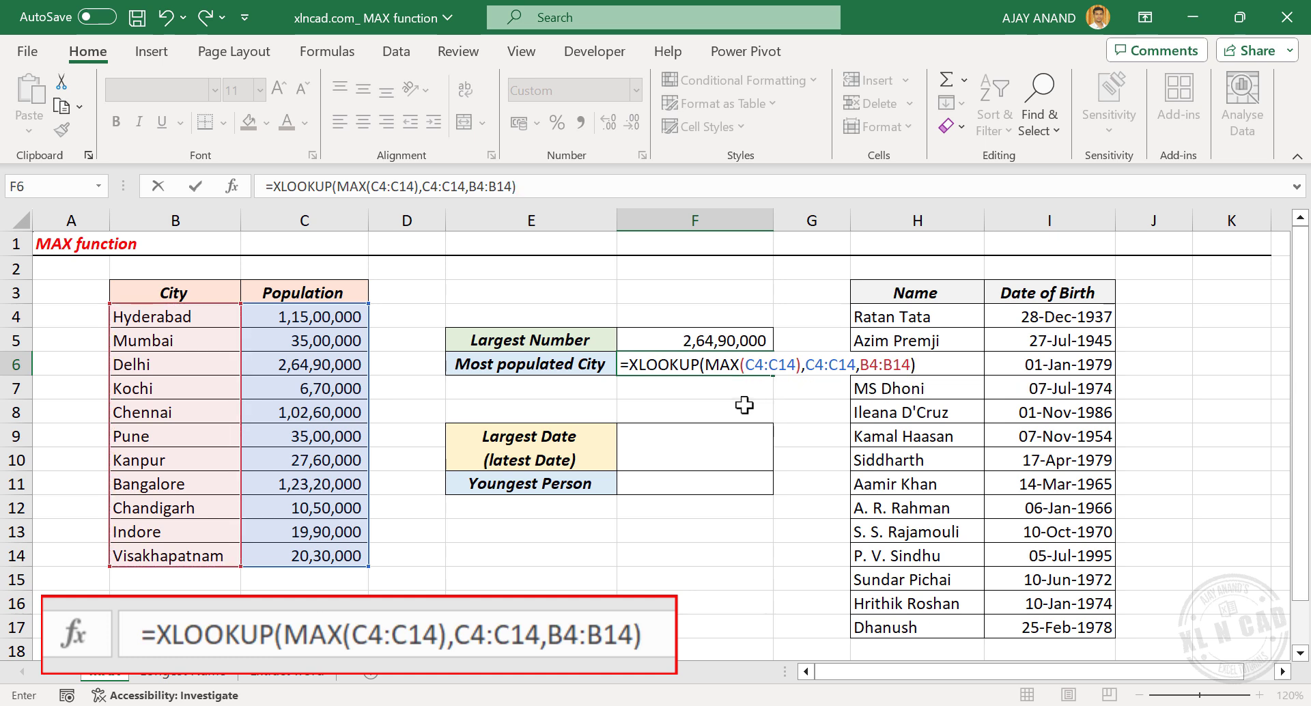
{"action": "key", "text": "Return"}
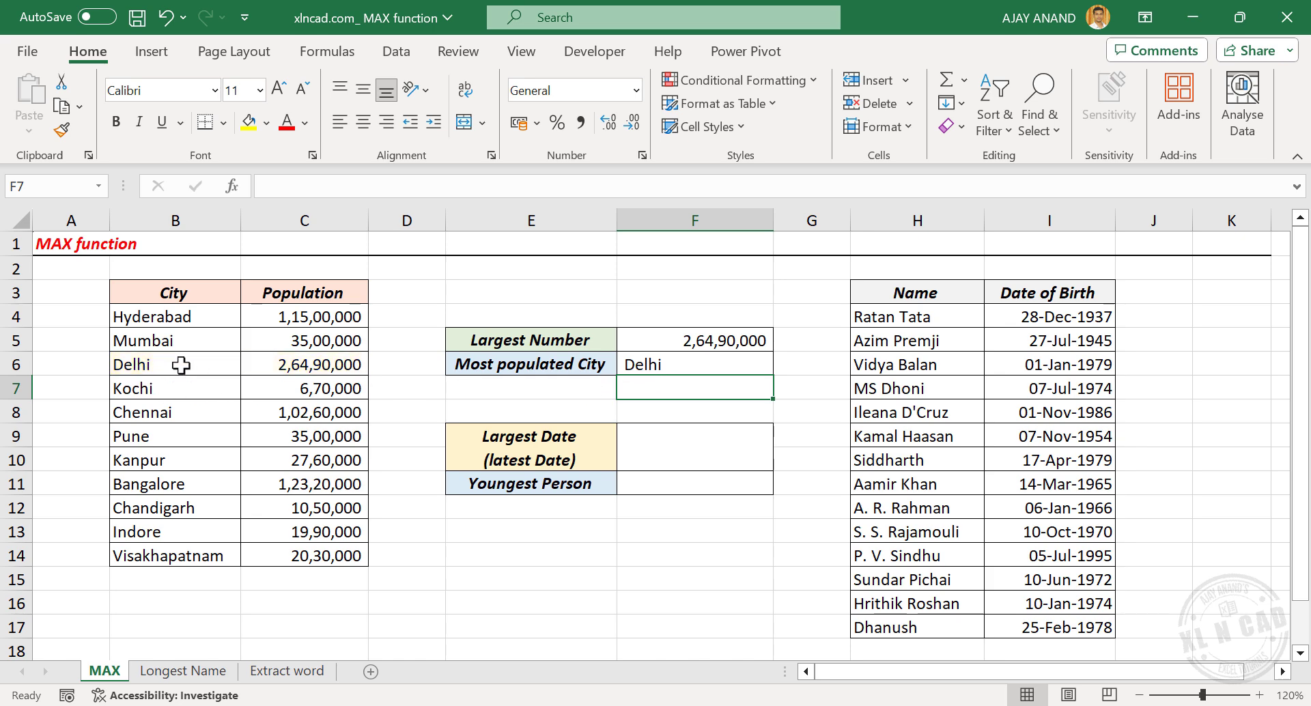
Step: Clear Delhi's row B6:C6 so the results update to 1,23,20,000 and Bangalore
{"action": "left_click_drag", "start_coordinate": [181, 365], "coordinate": [281, 363]}
{"action": "key", "text": "Delete"}
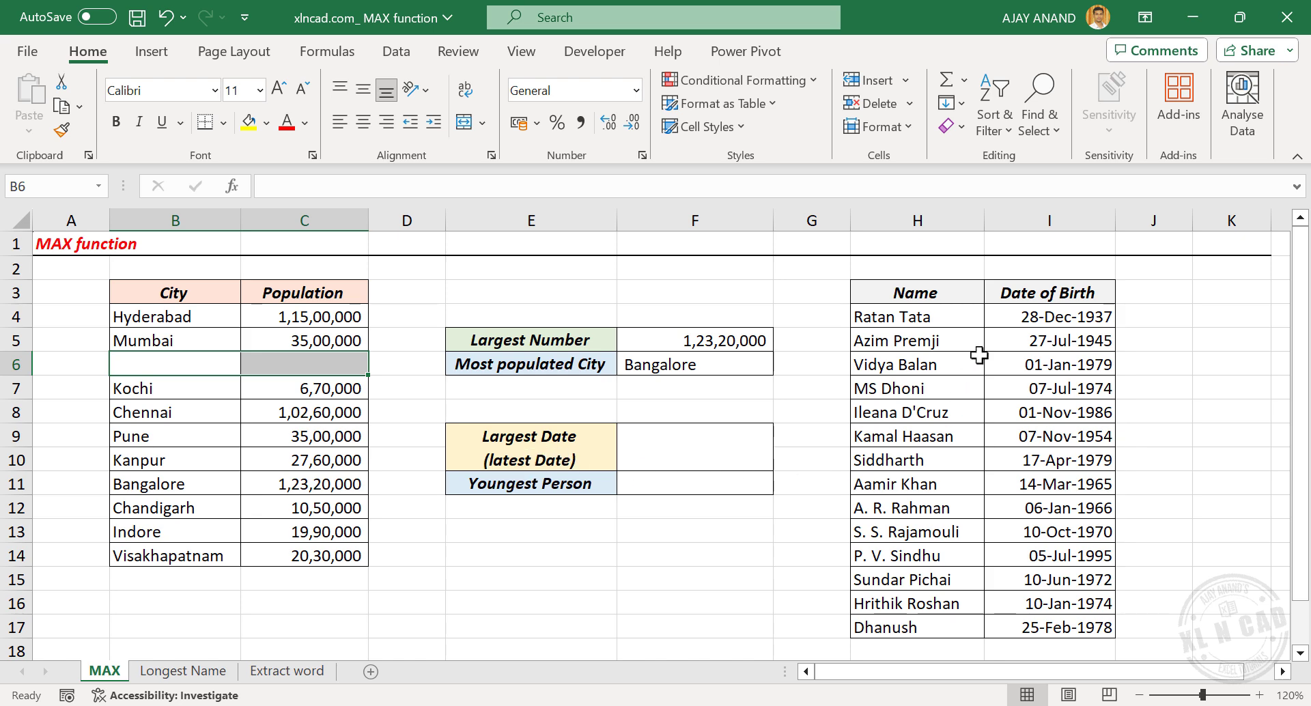
Step: Enter =MAX(I4:I17) in the Largest Date cell F9
{"action": "left_click", "coordinate": [701, 454]}
{"action": "type", "text": "="}
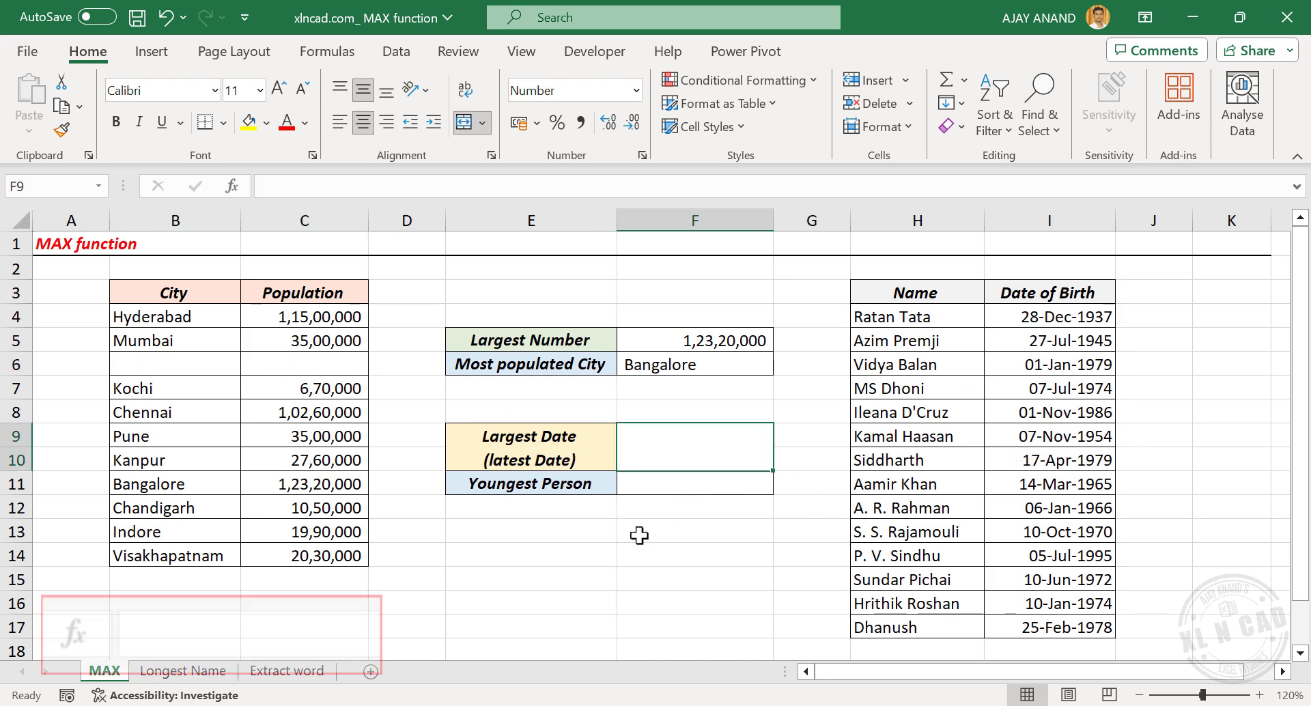
{"action": "type", "text": "M"}
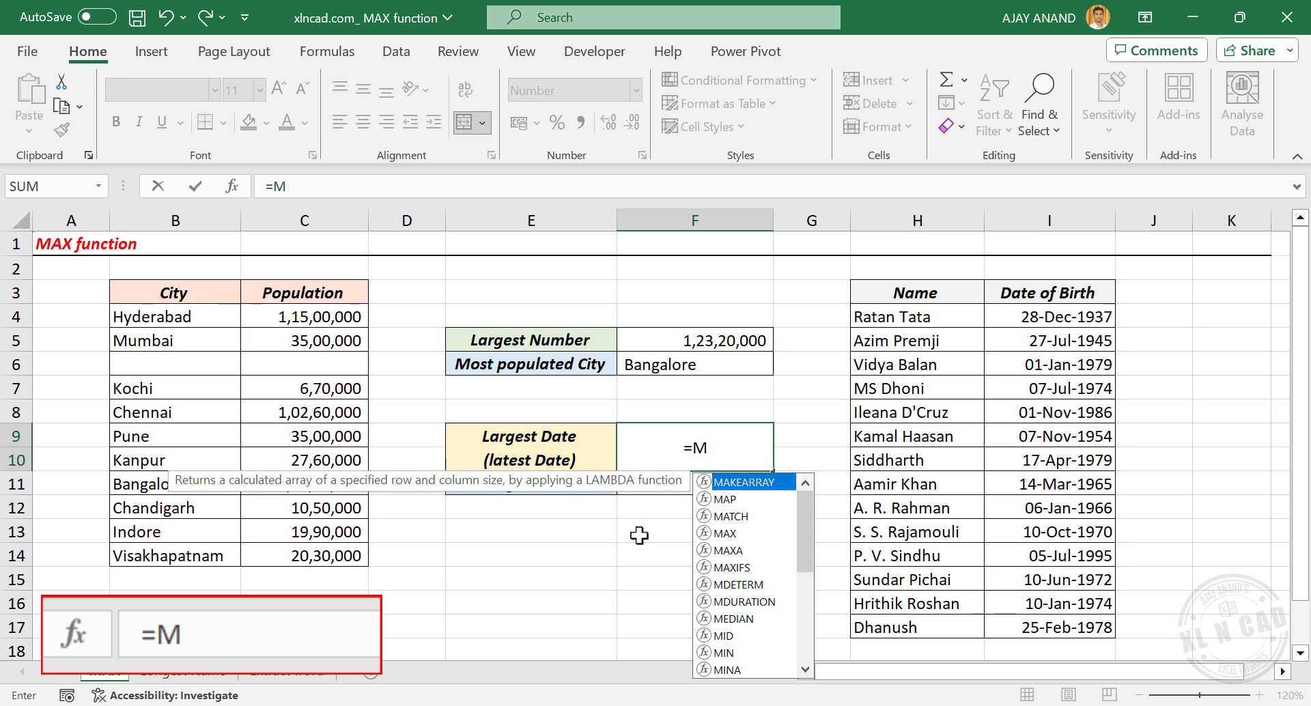
{"action": "type", "text": "AX("}
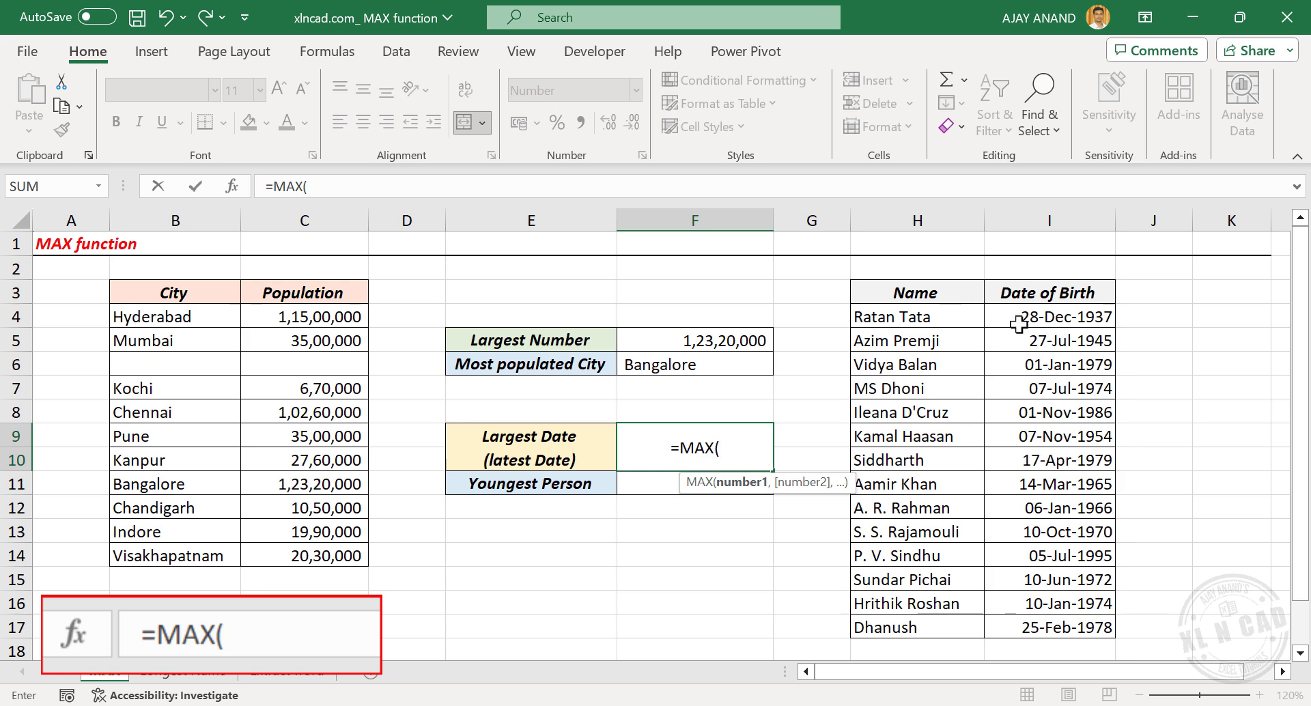
{"action": "left_click_drag", "start_coordinate": [1017, 318], "coordinate": [1011, 625]}
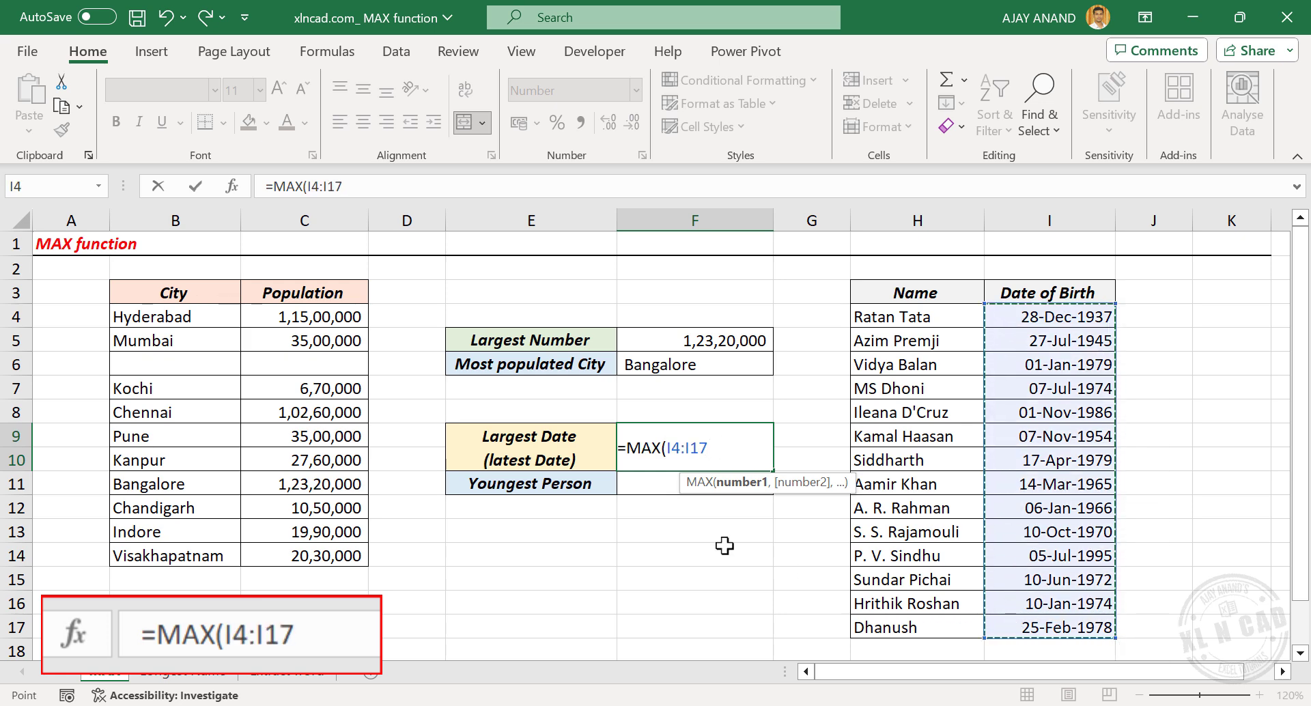
{"action": "type", "text": ")"}
{"action": "key", "text": "Return"}
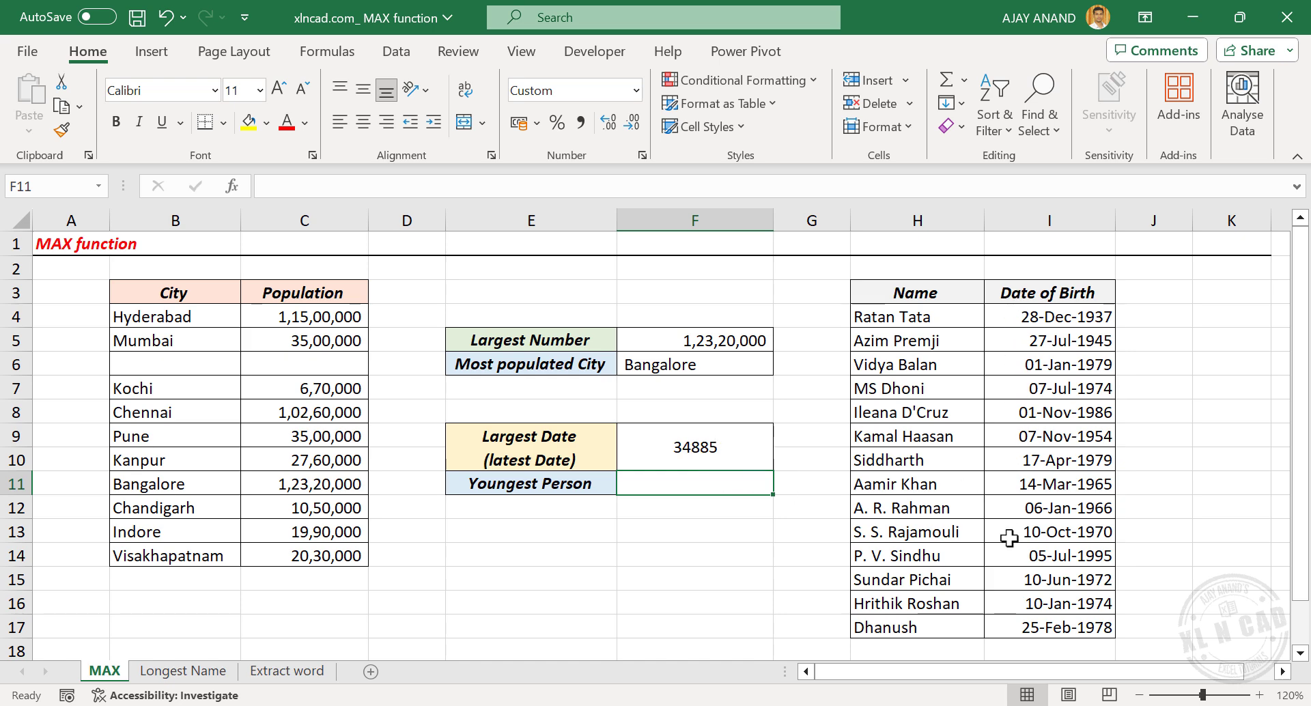
Step: Format the Largest Date result as Long Date so it shows 05 July 1995
{"action": "left_click", "coordinate": [731, 448]}
{"action": "left_click", "coordinate": [636, 91]}
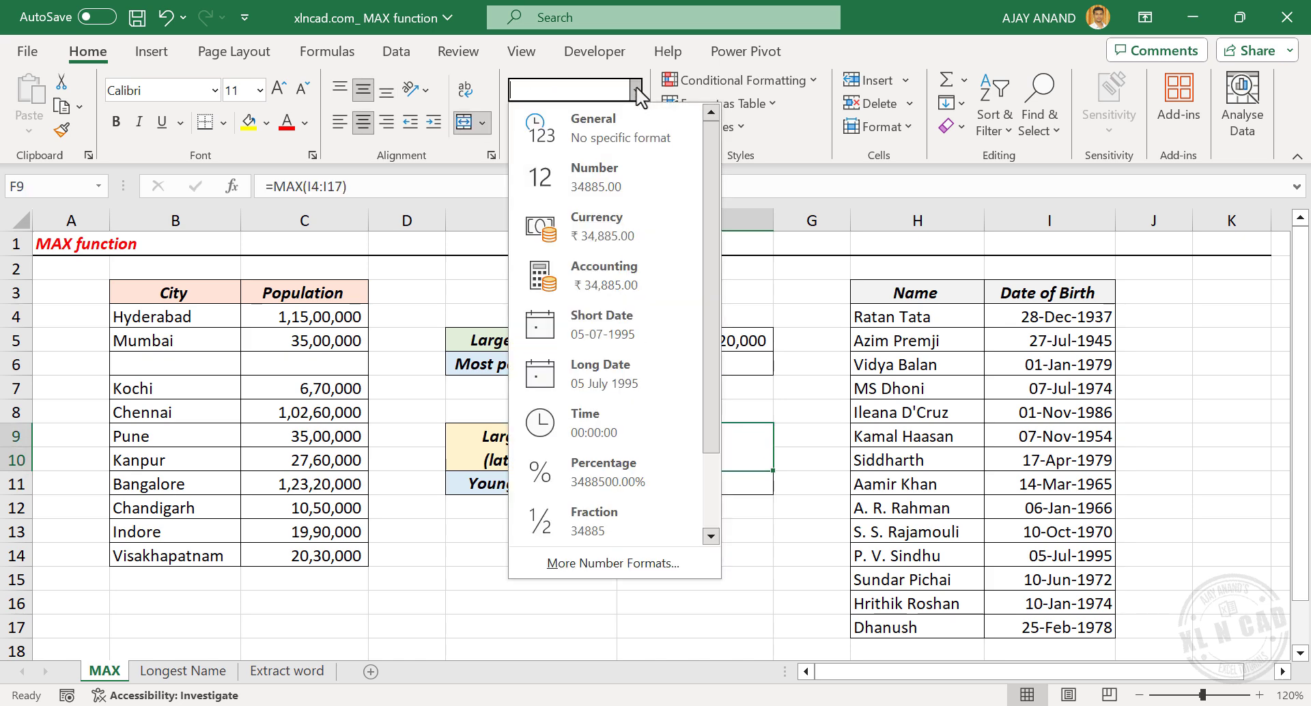
{"action": "left_click", "coordinate": [649, 364]}
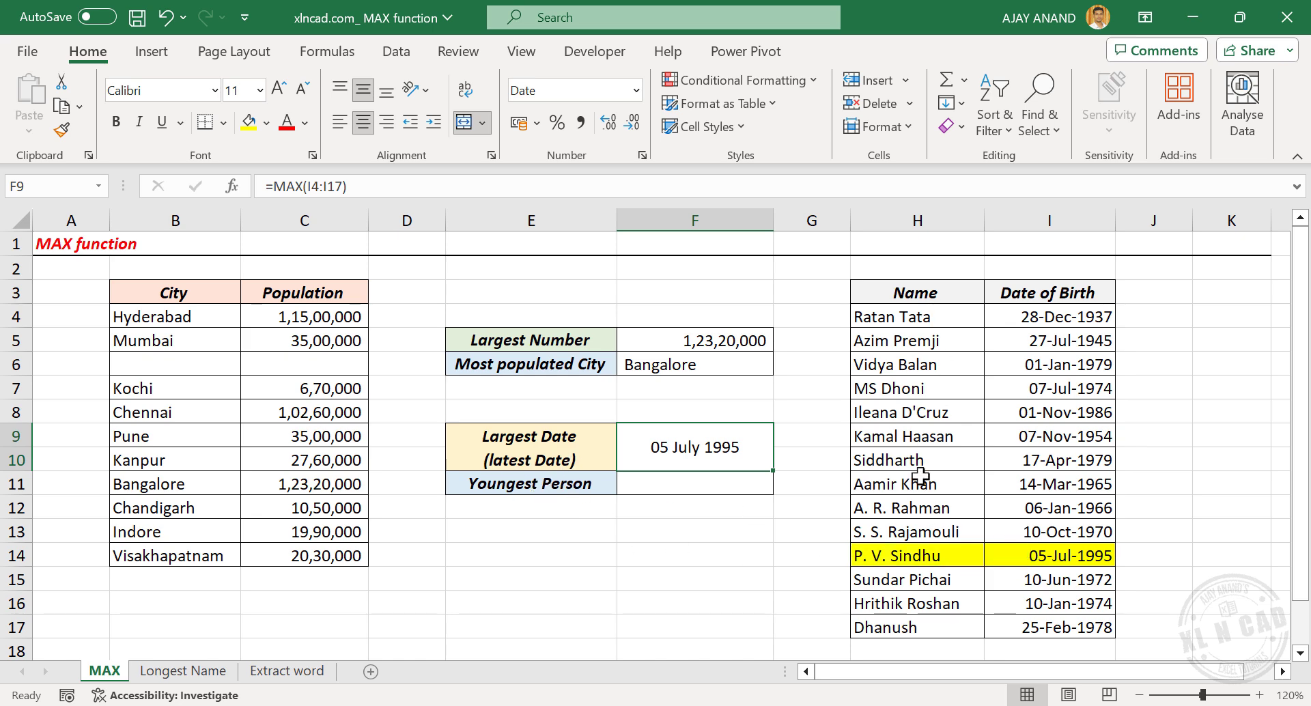
{"action": "left_click", "coordinate": [666, 486]}
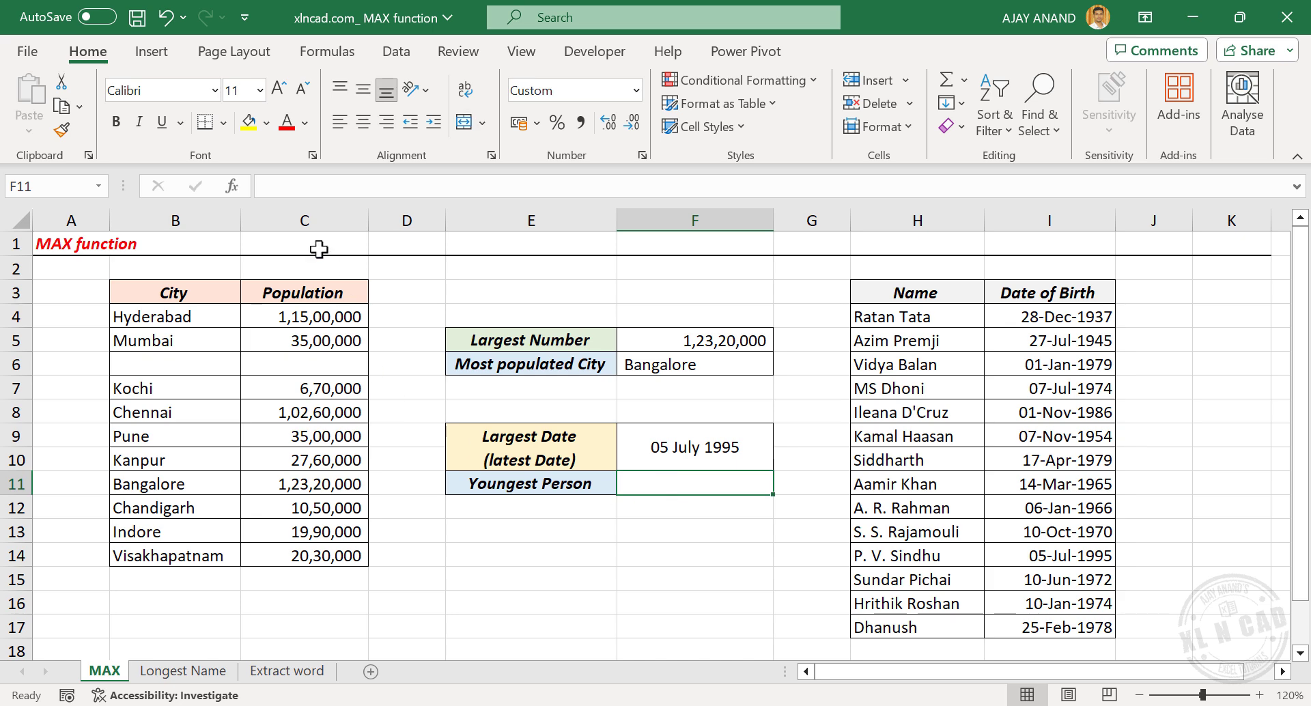
Step: Enter =XLOOKUP(MAX(I4:I17),I4:I17,H4:H17) in F11 to return the youngest person's name
{"action": "type", "text": "="}
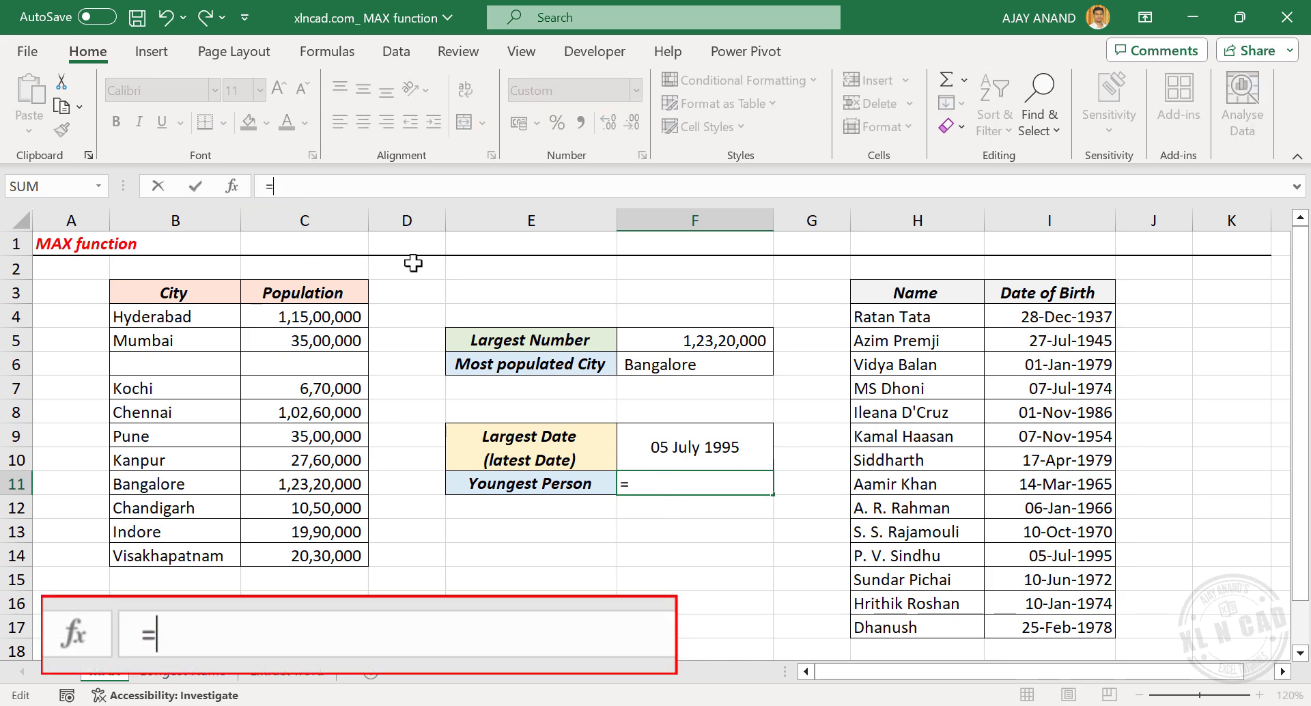
{"action": "type", "text": "XLOOK"}
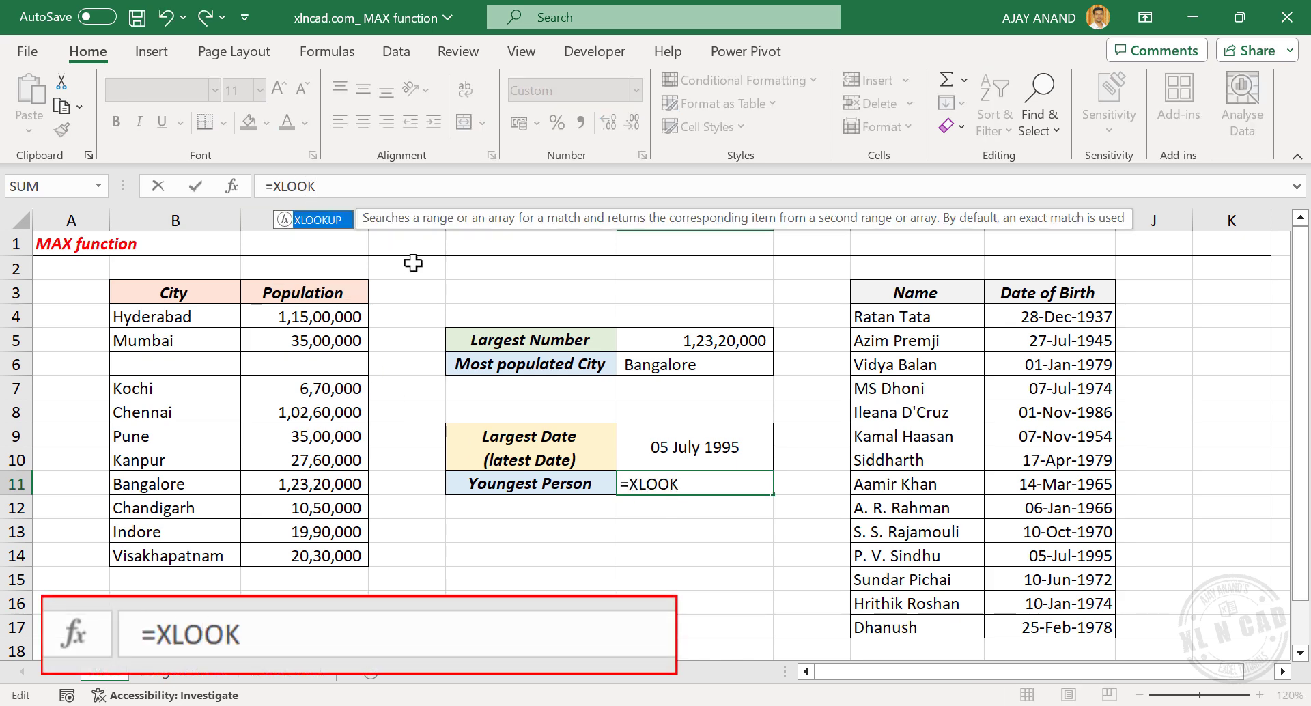
{"action": "type", "text": "UP("}
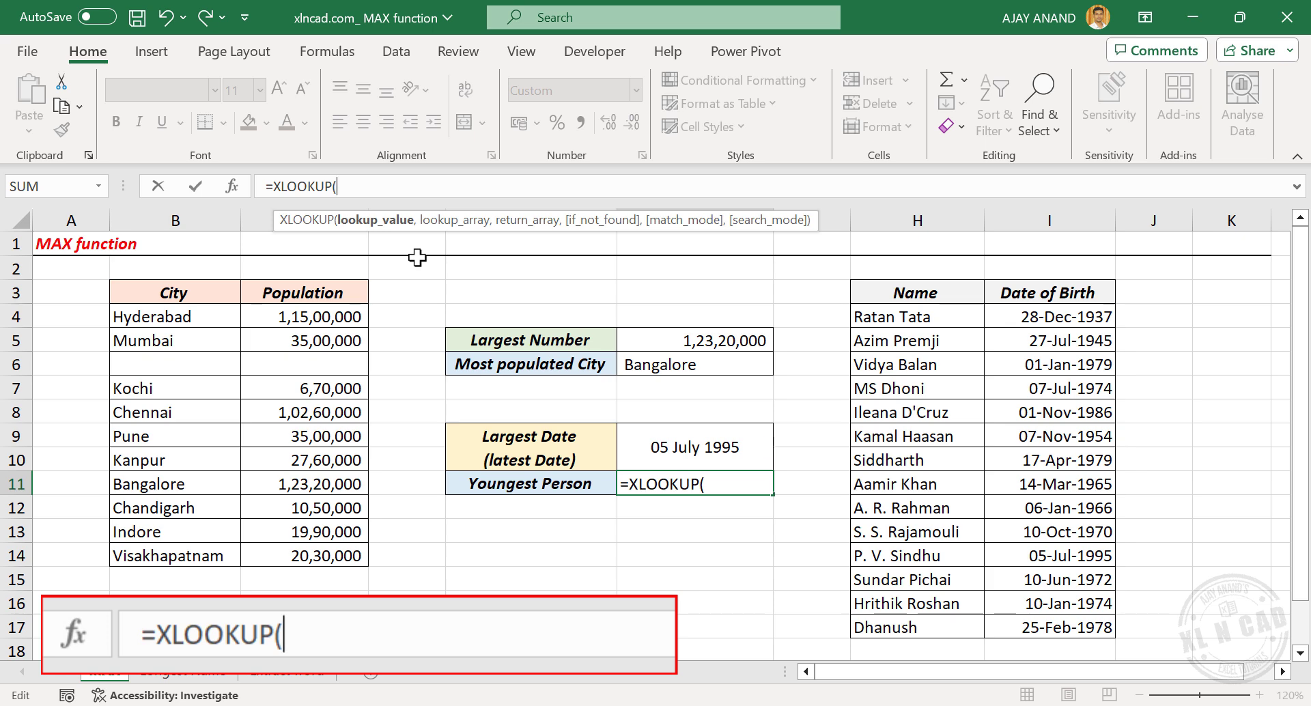
{"action": "type", "text": "MAX"}
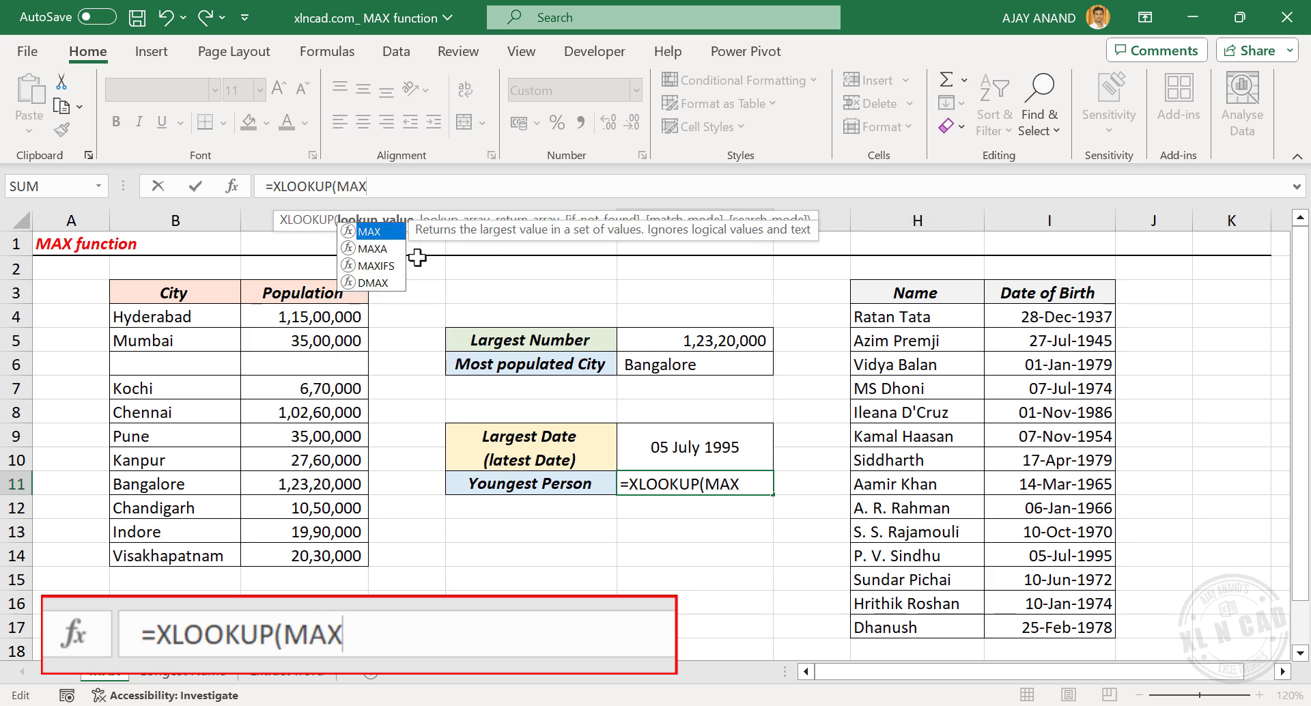
{"action": "type", "text": "("}
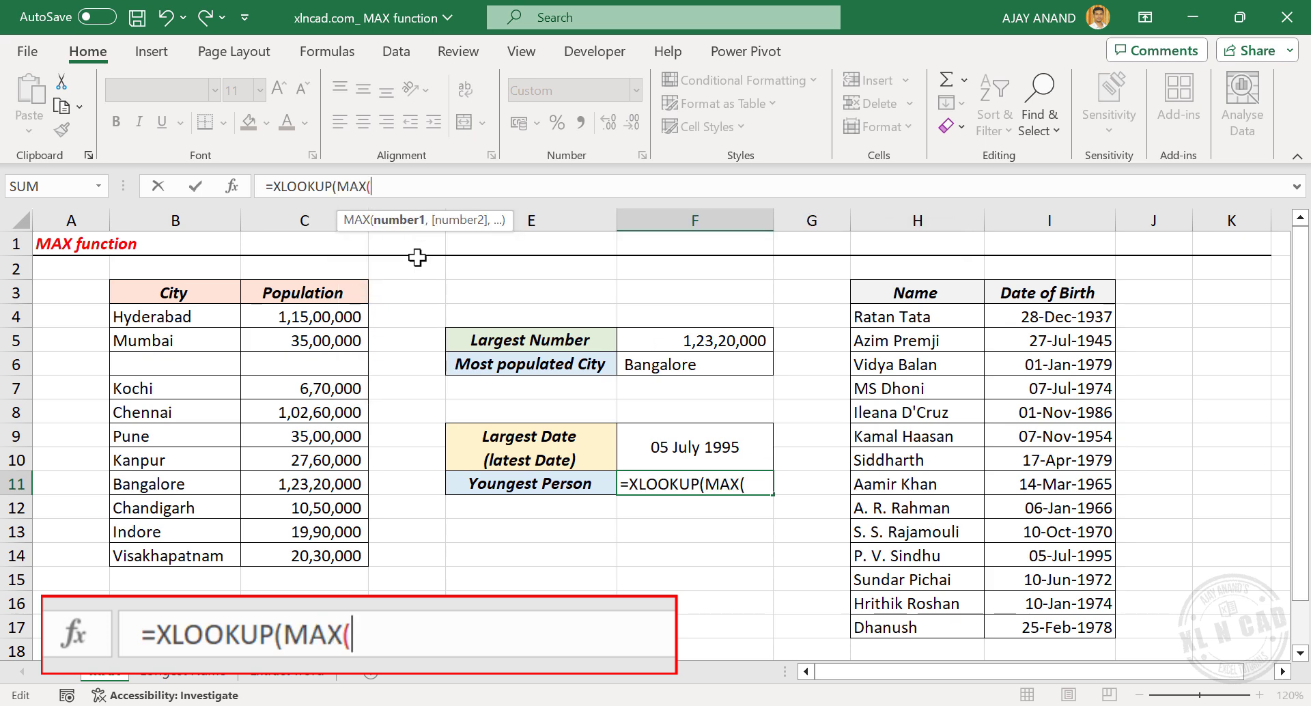
{"action": "left_click_drag", "start_coordinate": [1004, 320], "coordinate": [1018, 623]}
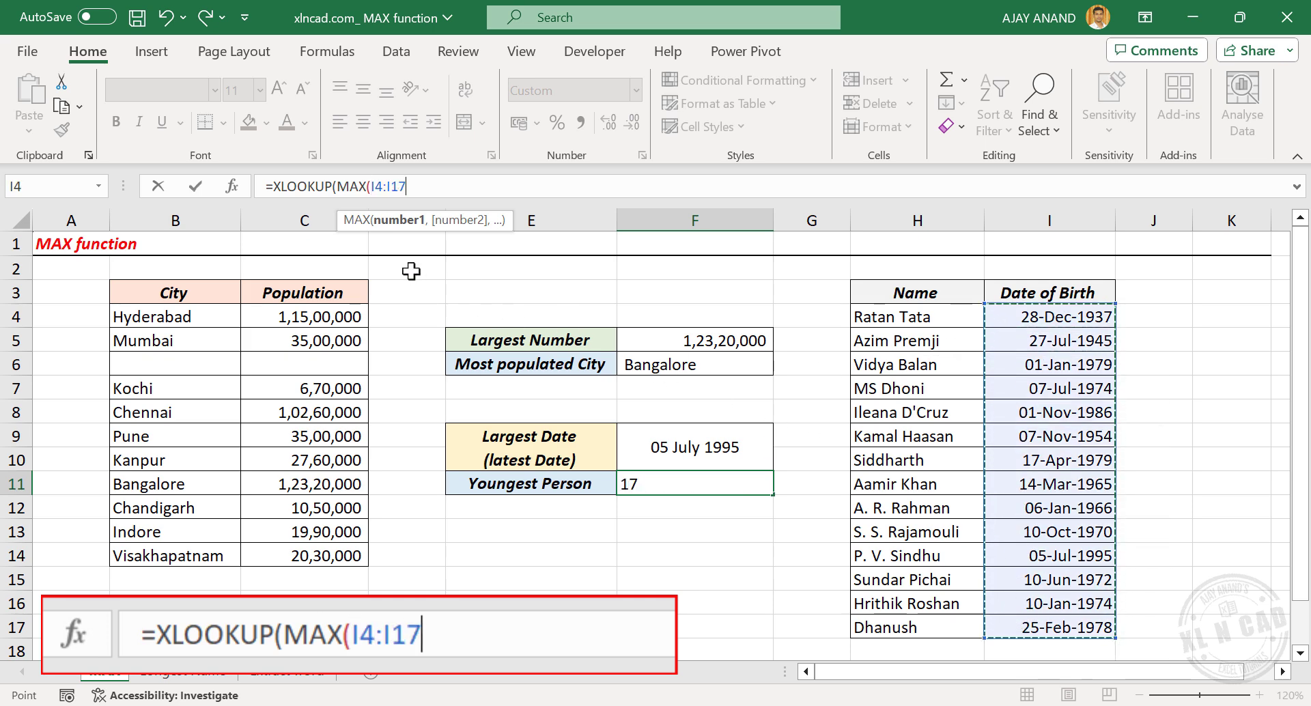
{"action": "type", "text": "),"}
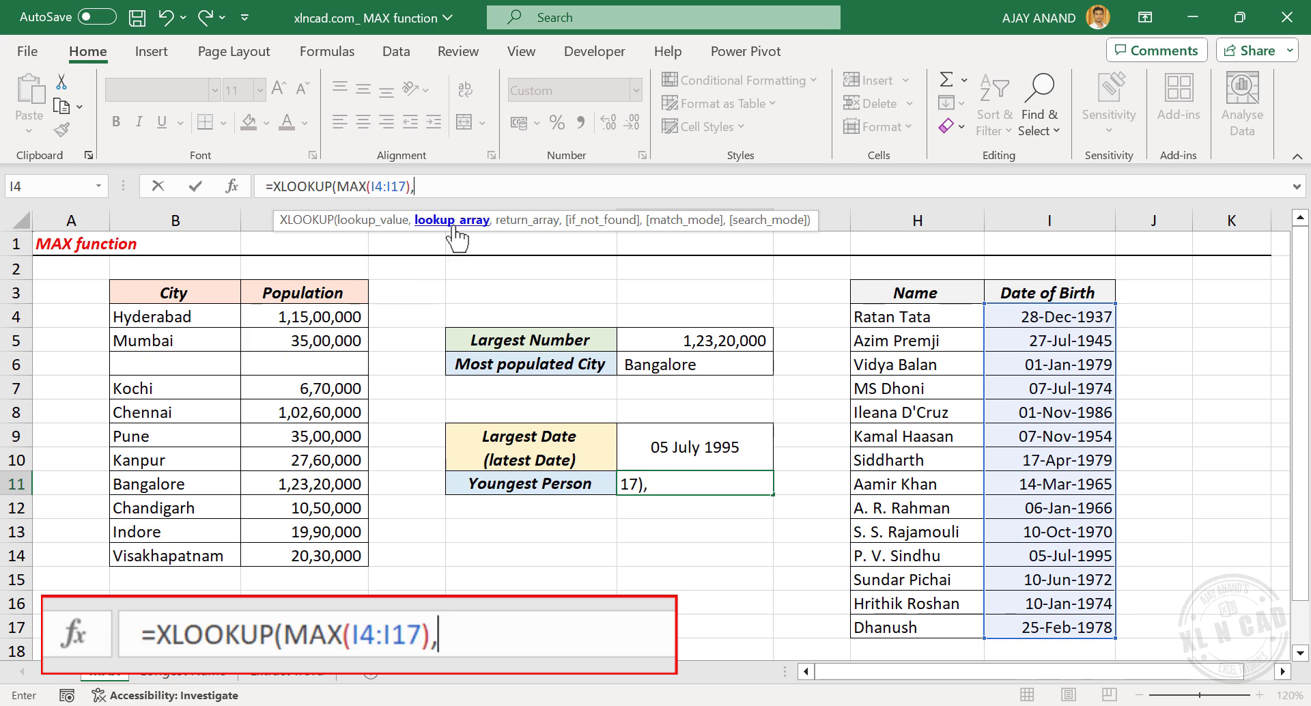
{"action": "left_click_drag", "start_coordinate": [998, 317], "coordinate": [1010, 623]}
{"action": "type", "text": ","}
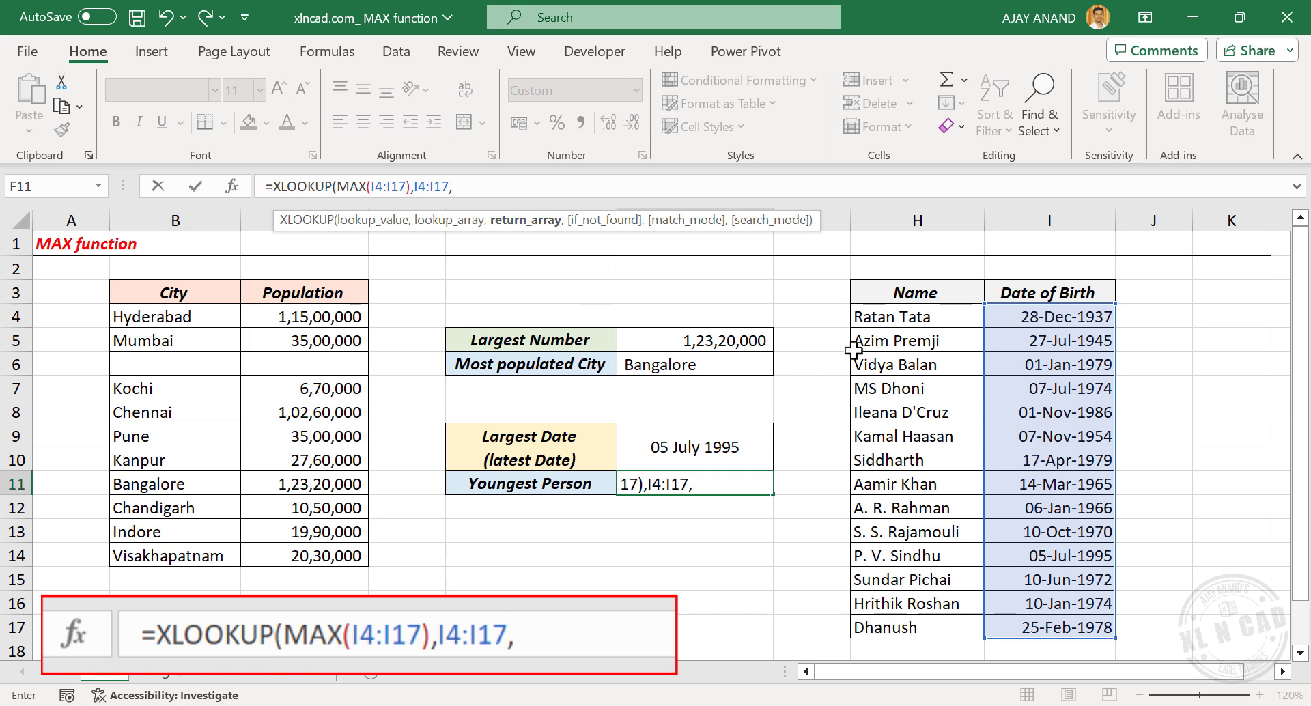
{"action": "left_click_drag", "start_coordinate": [874, 317], "coordinate": [896, 621]}
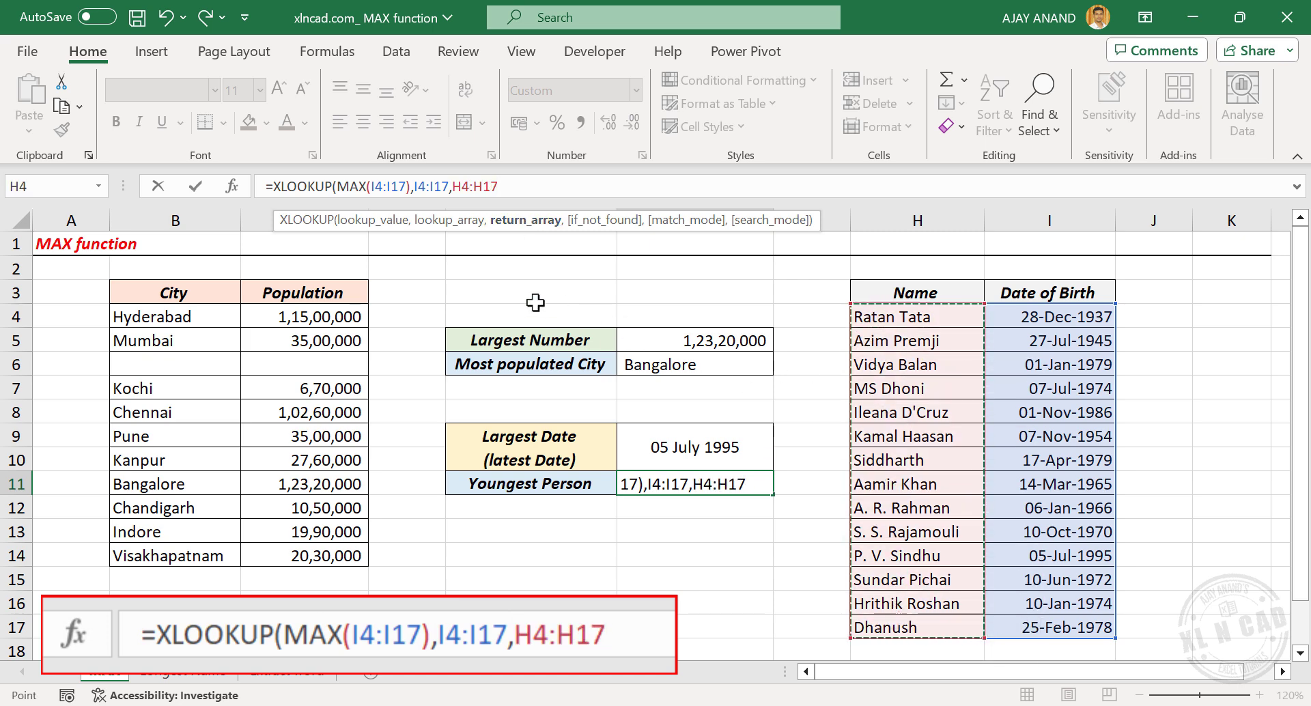
{"action": "type", "text": ")"}
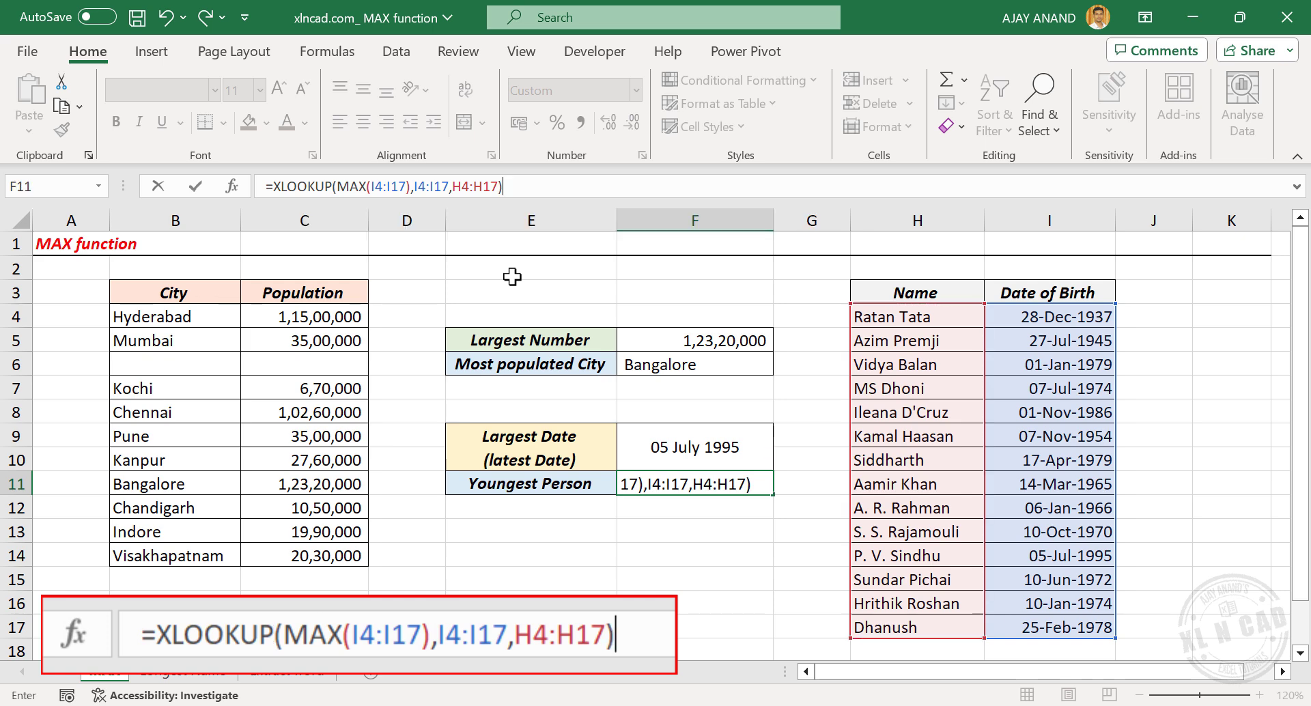
{"action": "key", "text": "Return"}
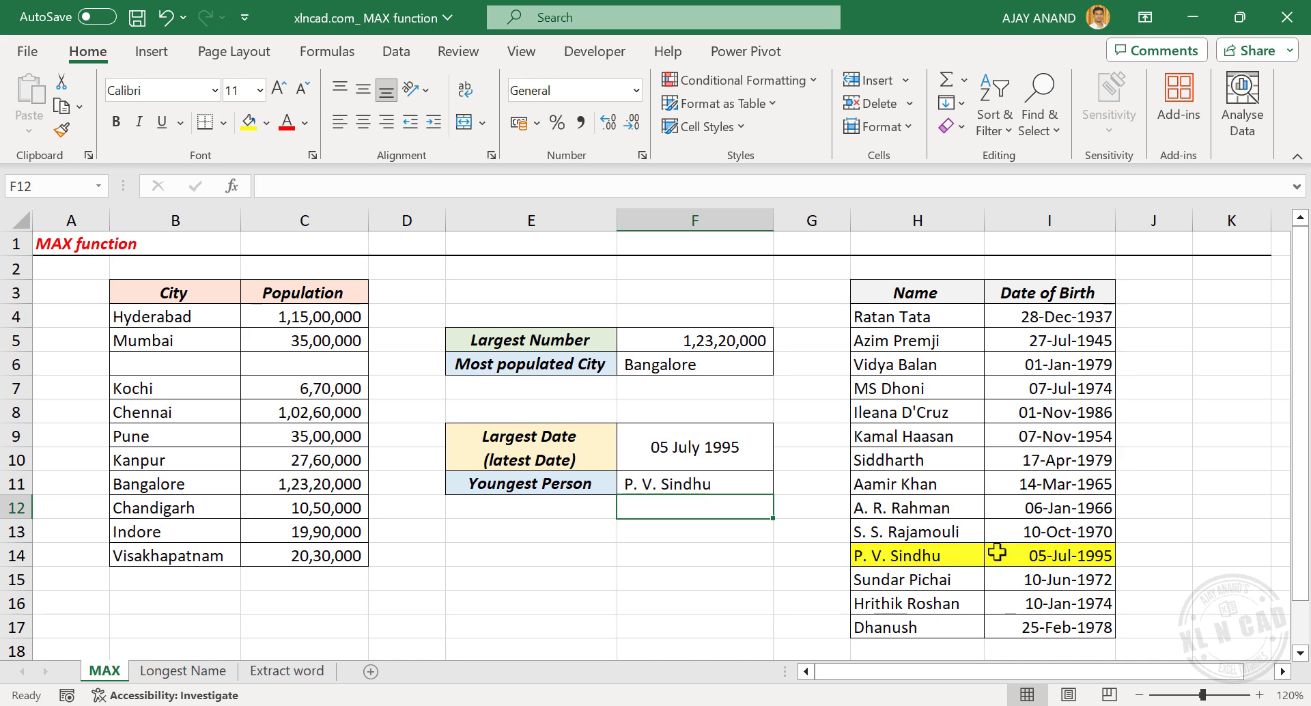
Step: Clear the youngest person's row H14:I14 to check that the results update
{"action": "left_click_drag", "start_coordinate": [924, 557], "coordinate": [1017, 551]}
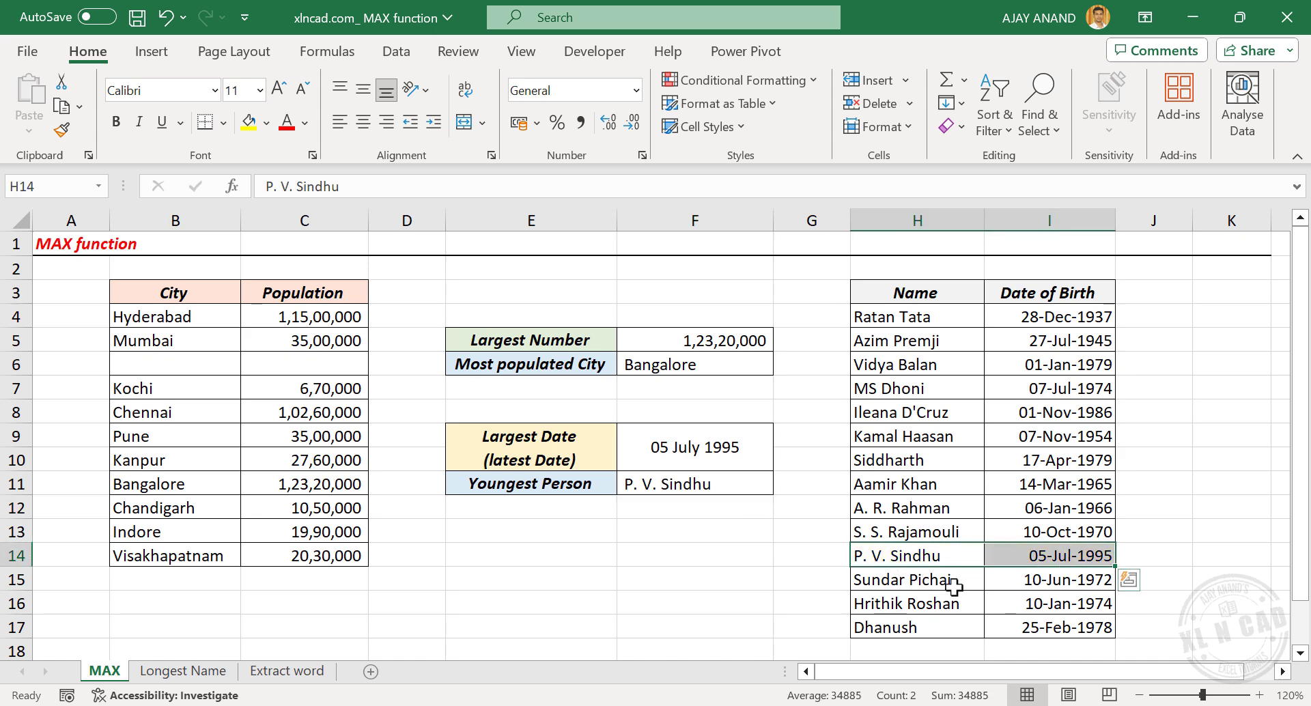
{"action": "key", "text": "Delete"}
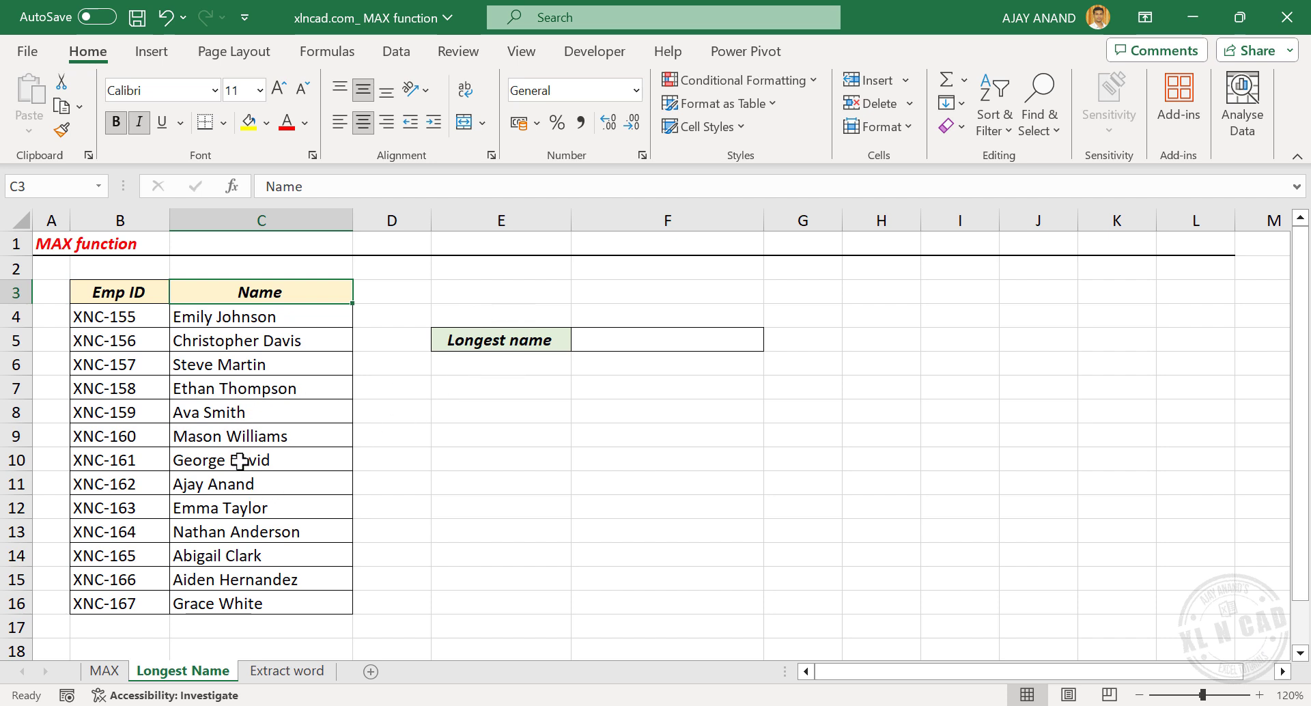
Step: Type =XLOOKUP(MAX(LEN(C4:C16)),LEN(C4:C16),C4:C16) into the Longest name cell F5
{"action": "left_click", "coordinate": [662, 344]}
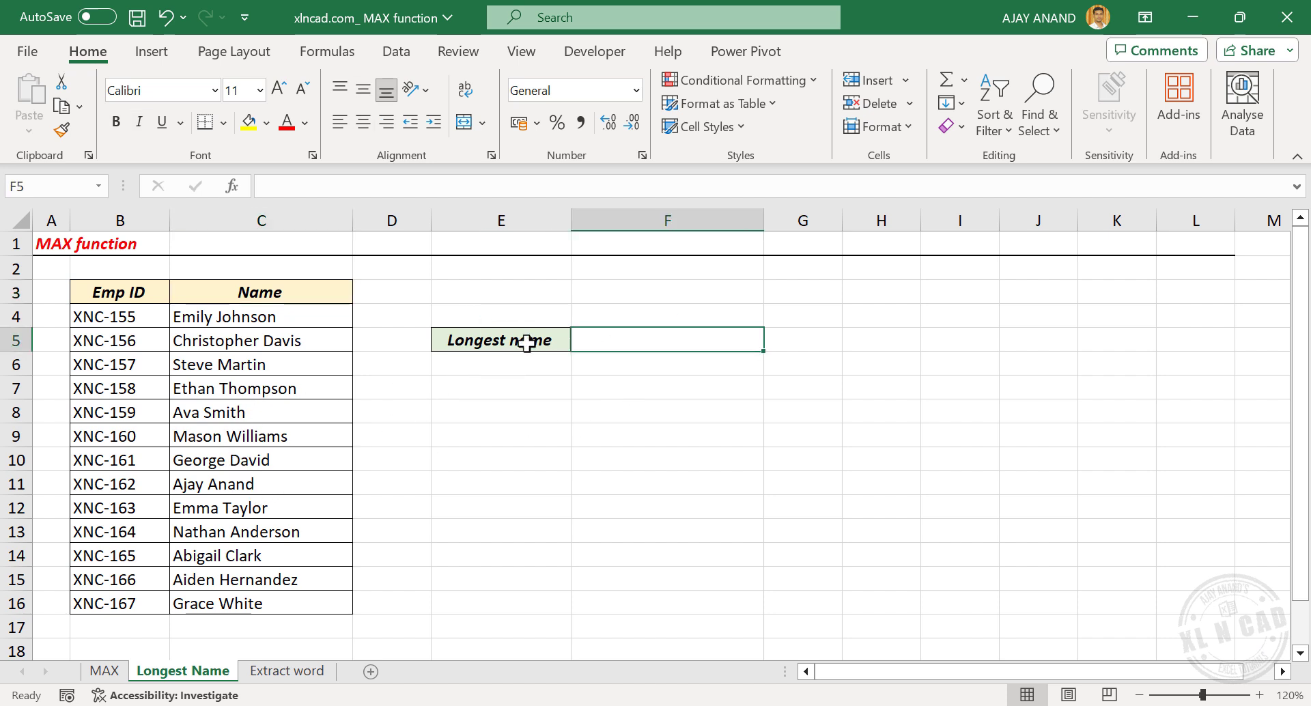
{"action": "left_click", "coordinate": [298, 189]}
{"action": "type", "text": "="}
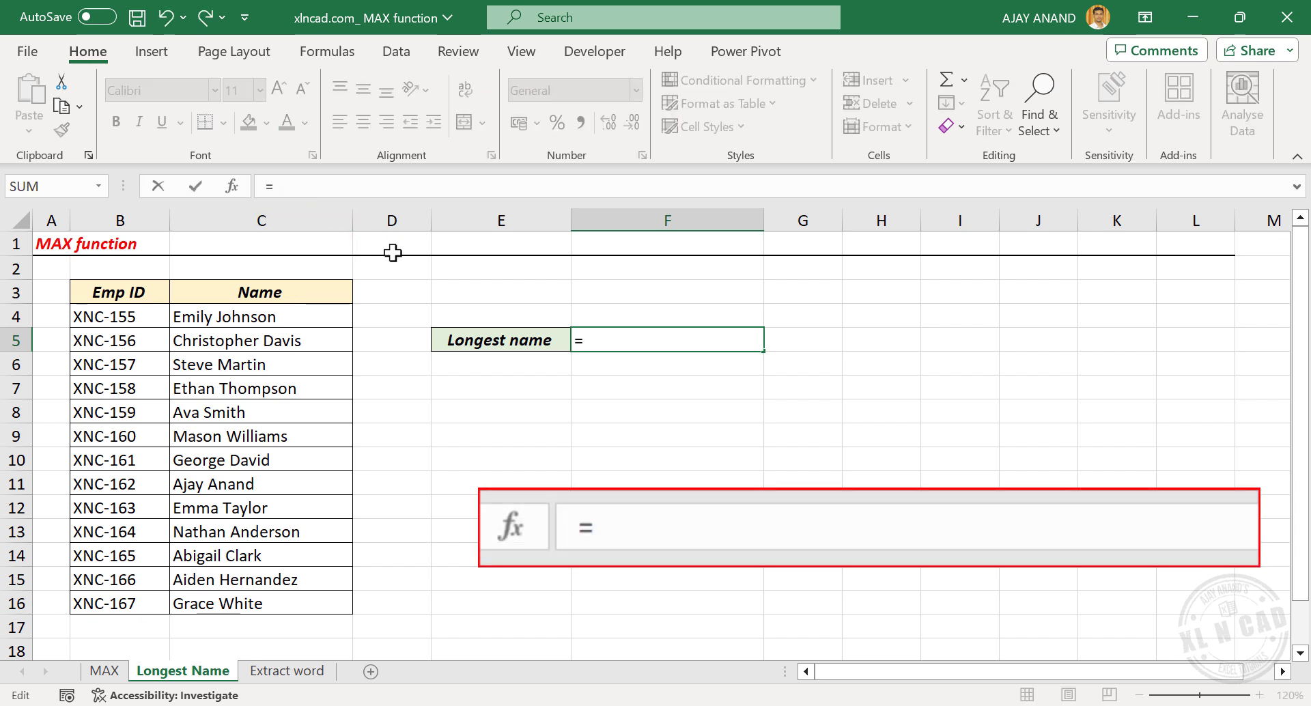
{"action": "type", "text": "XLOOK"}
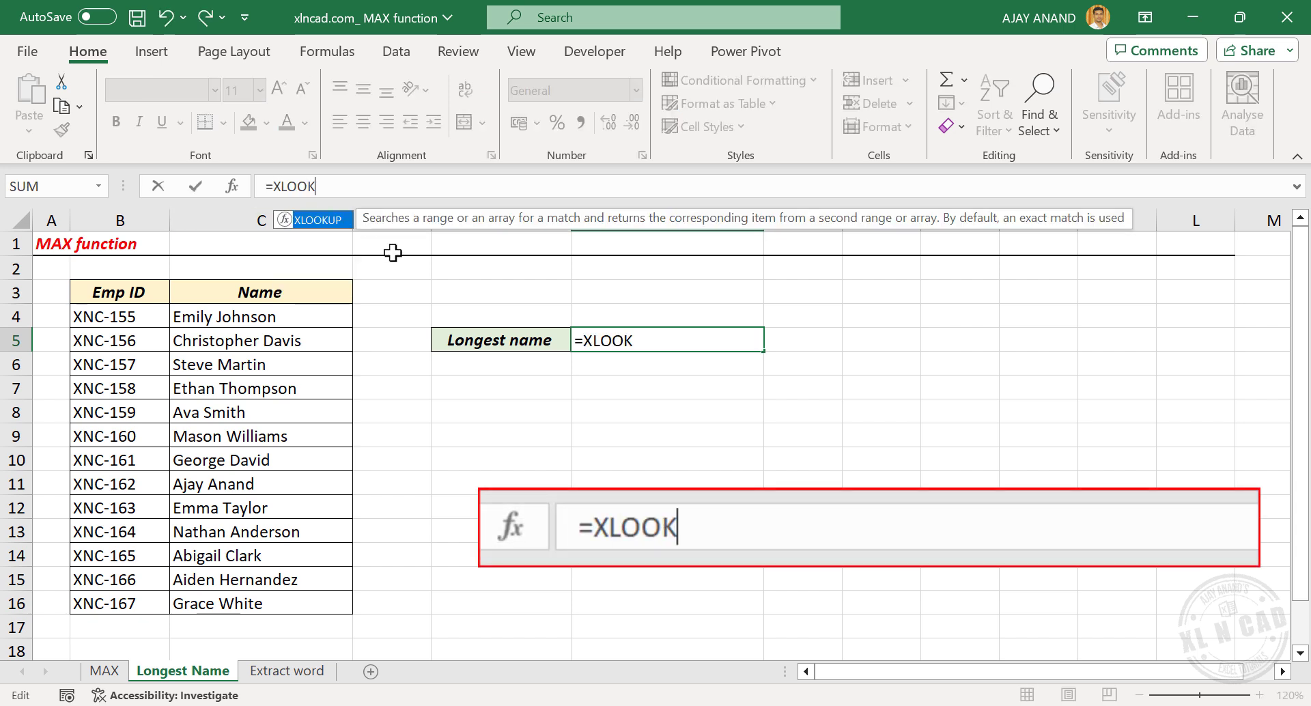
{"action": "type", "text": "UP("}
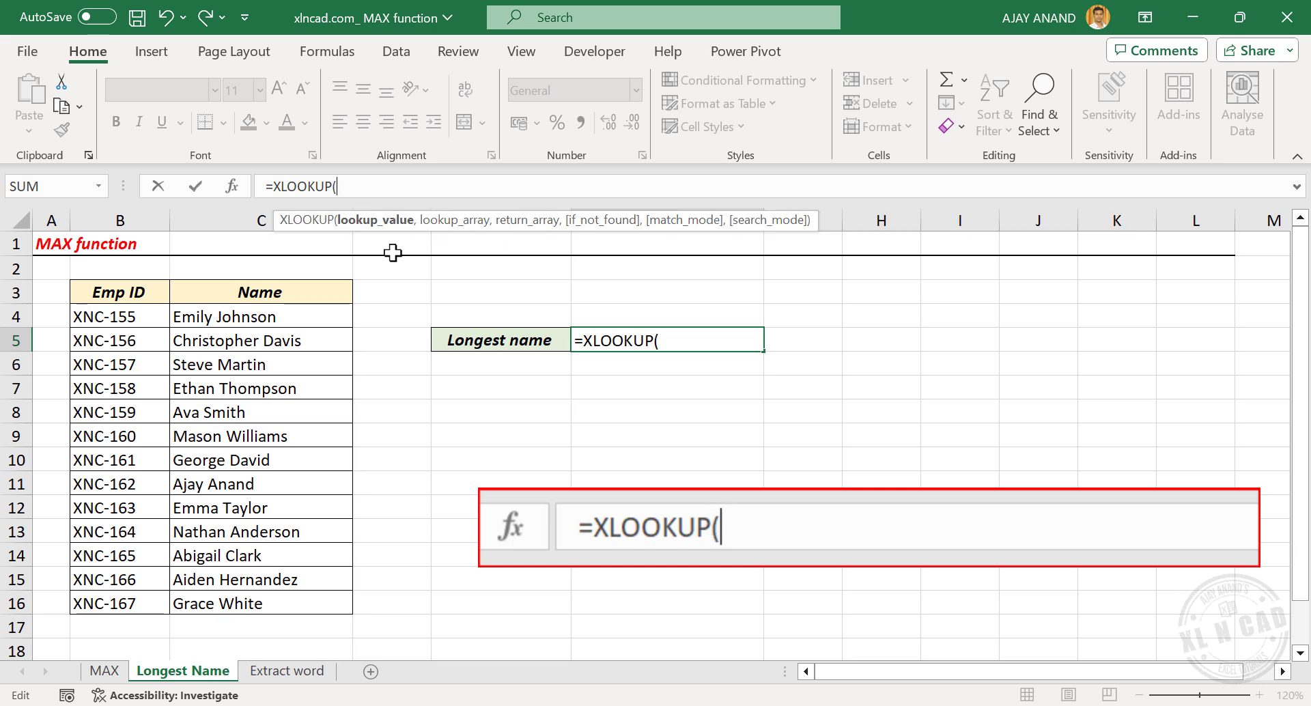
{"action": "type", "text": "MAX"}
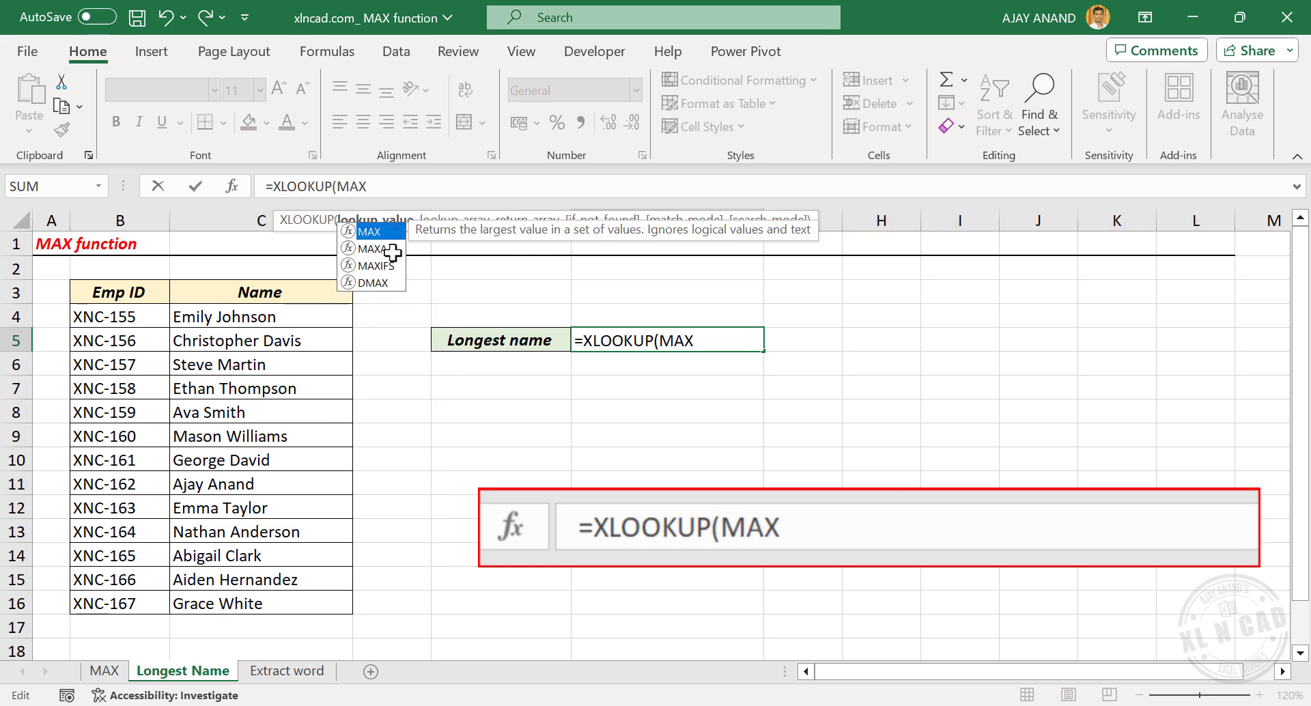
{"action": "type", "text": "("}
{"action": "type", "text": "L"}
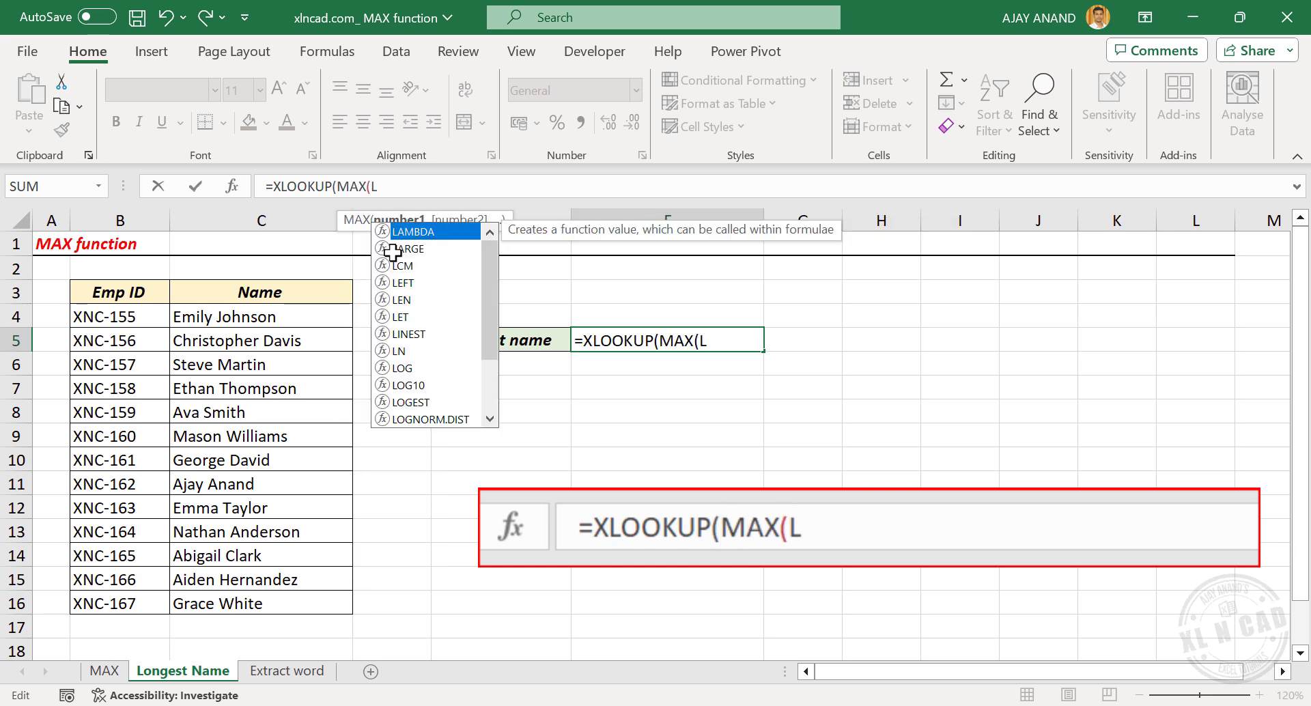
{"action": "type", "text": "EN("}
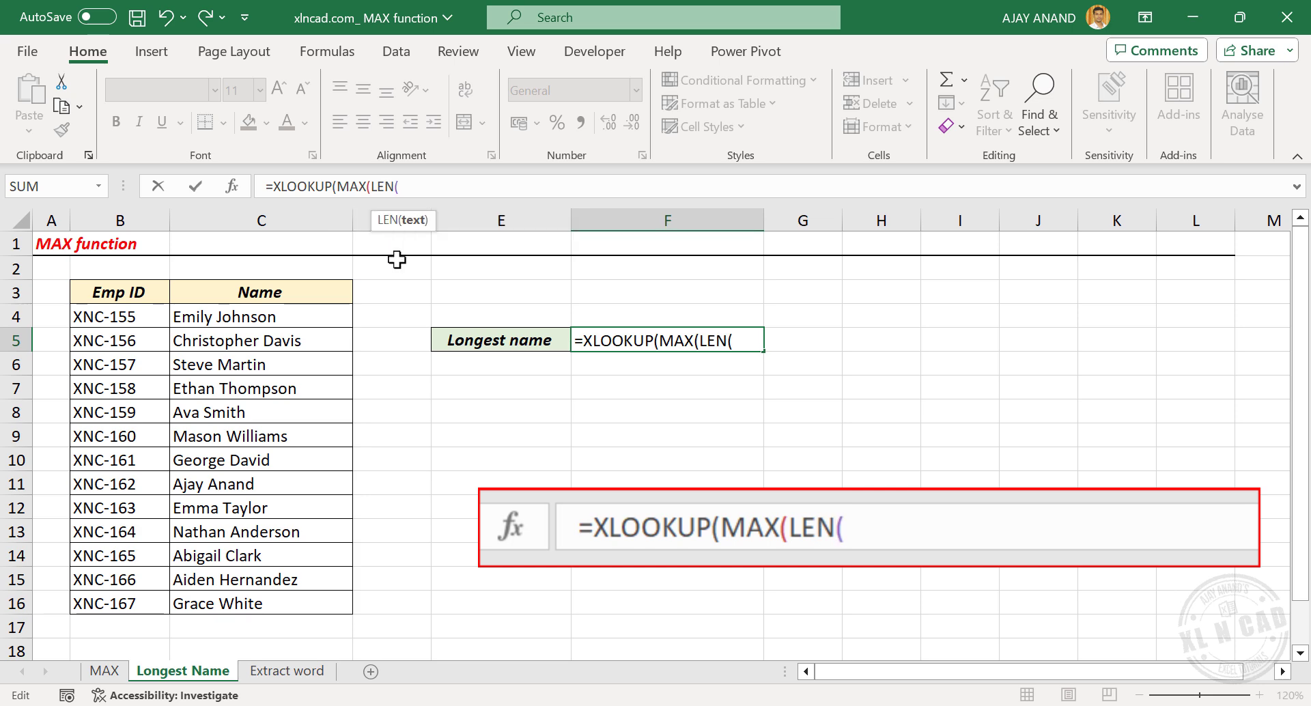
{"action": "left_click_drag", "start_coordinate": [307, 318], "coordinate": [291, 596]}
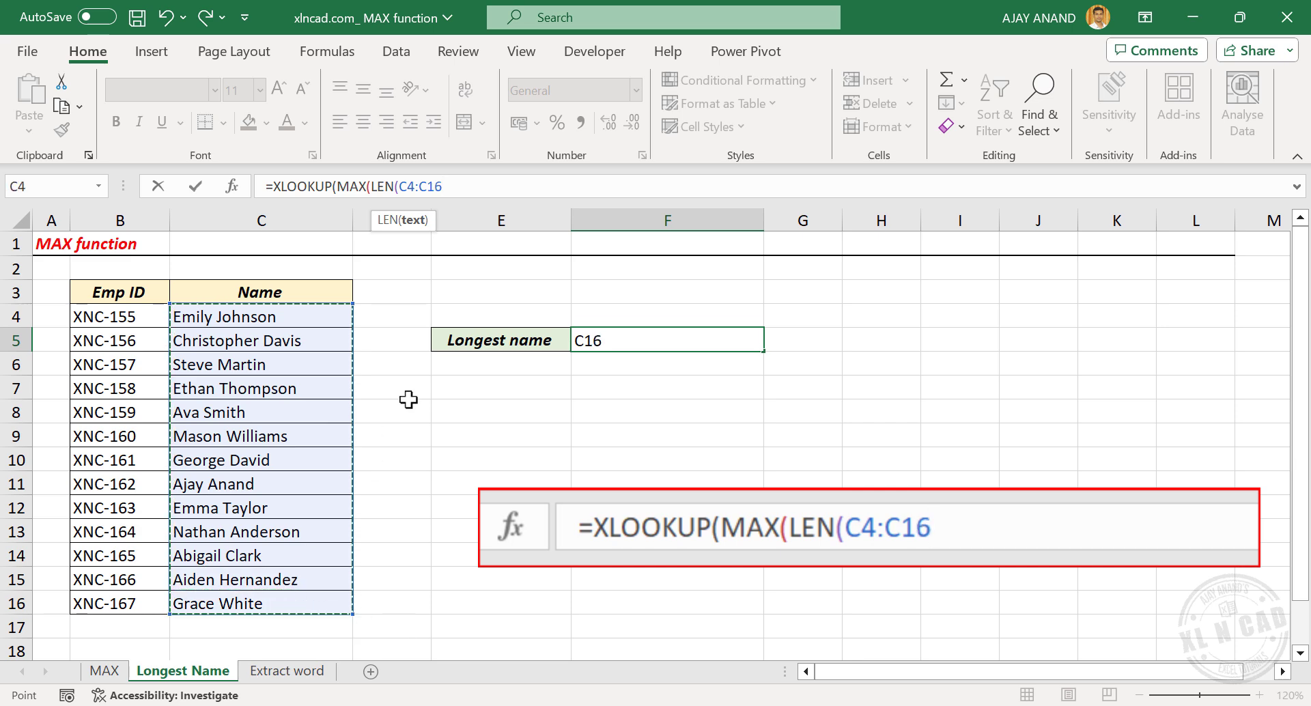
{"action": "type", "text": ")"}
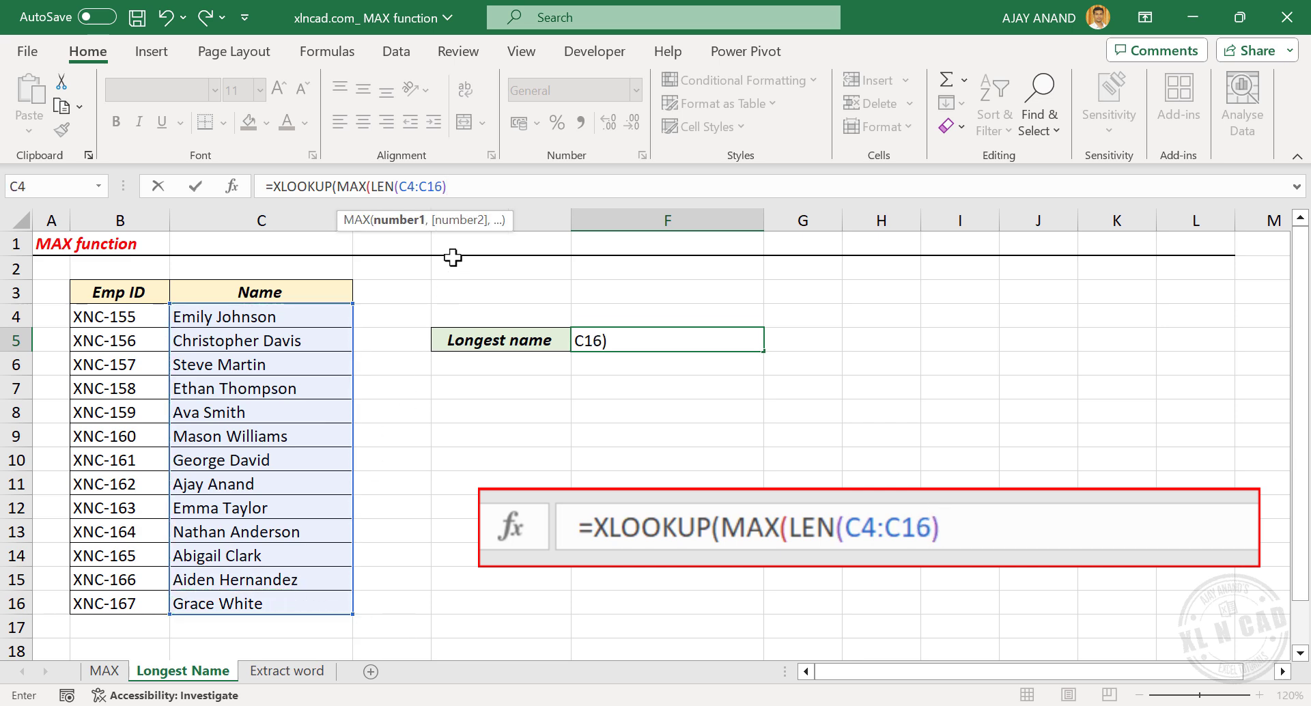
{"action": "type", "text": "),"}
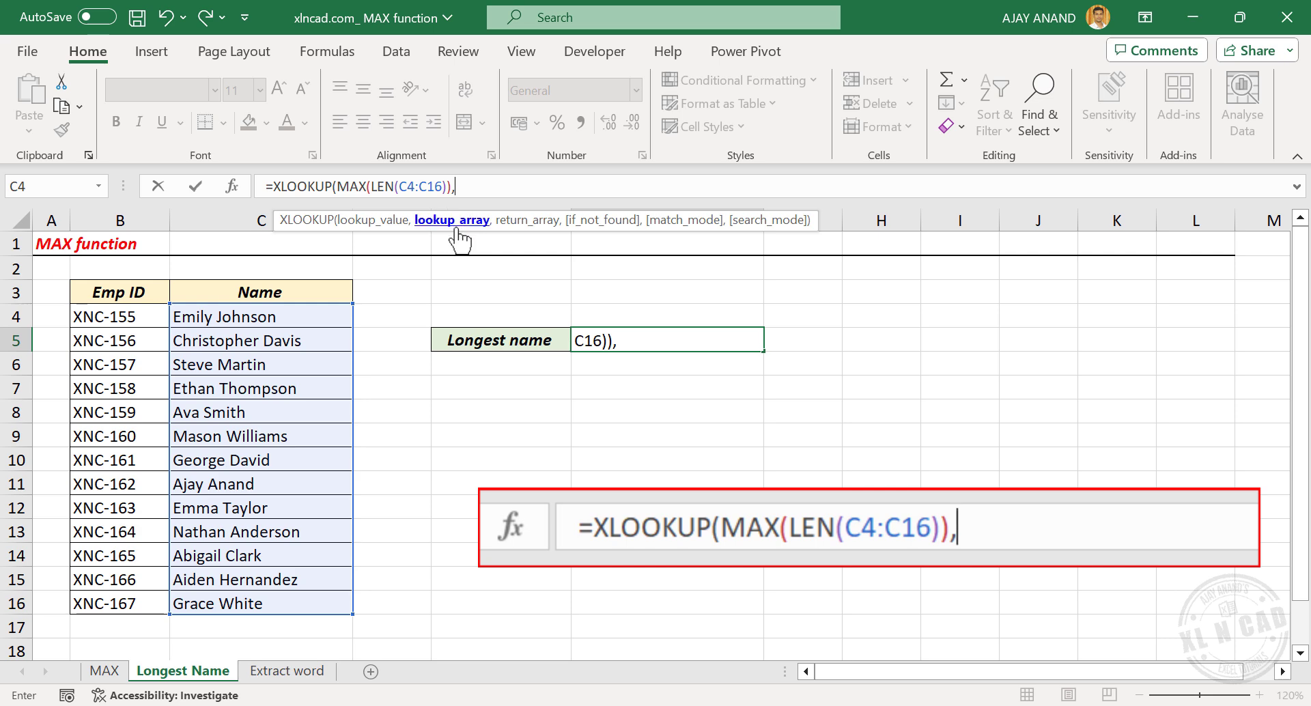
{"action": "type", "text": "LEN"}
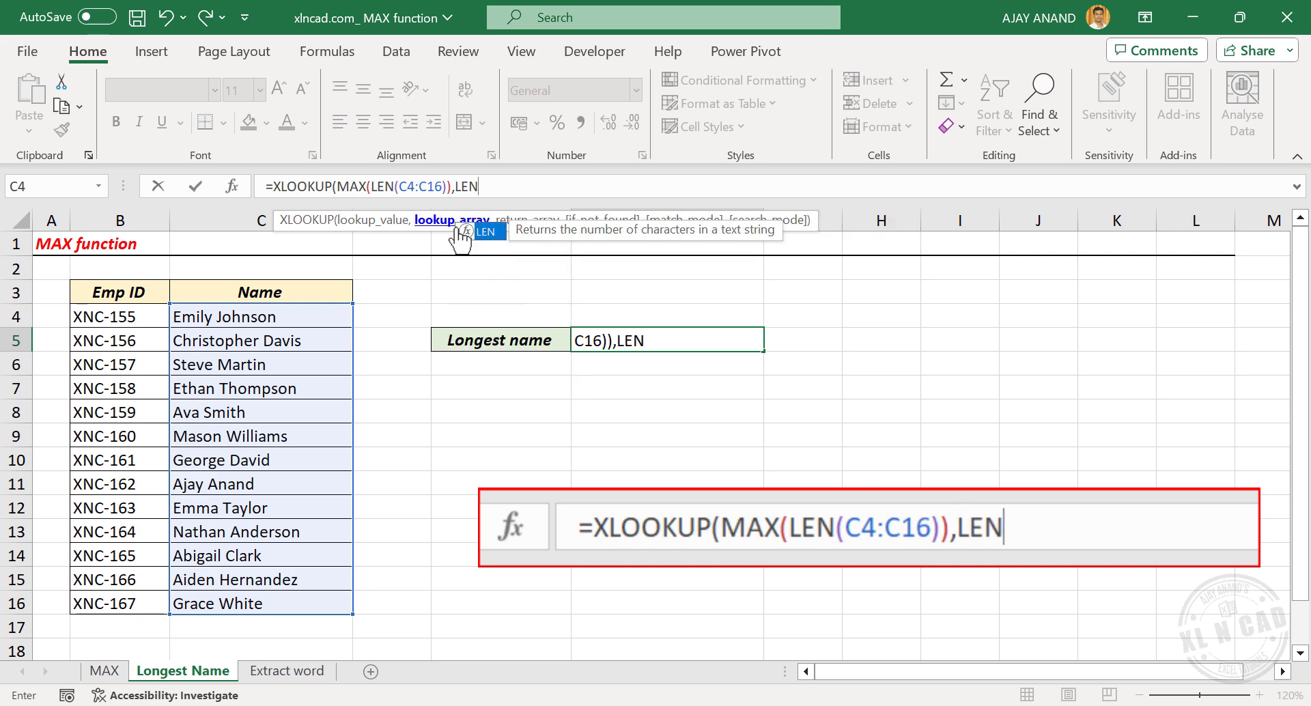
{"action": "type", "text": "("}
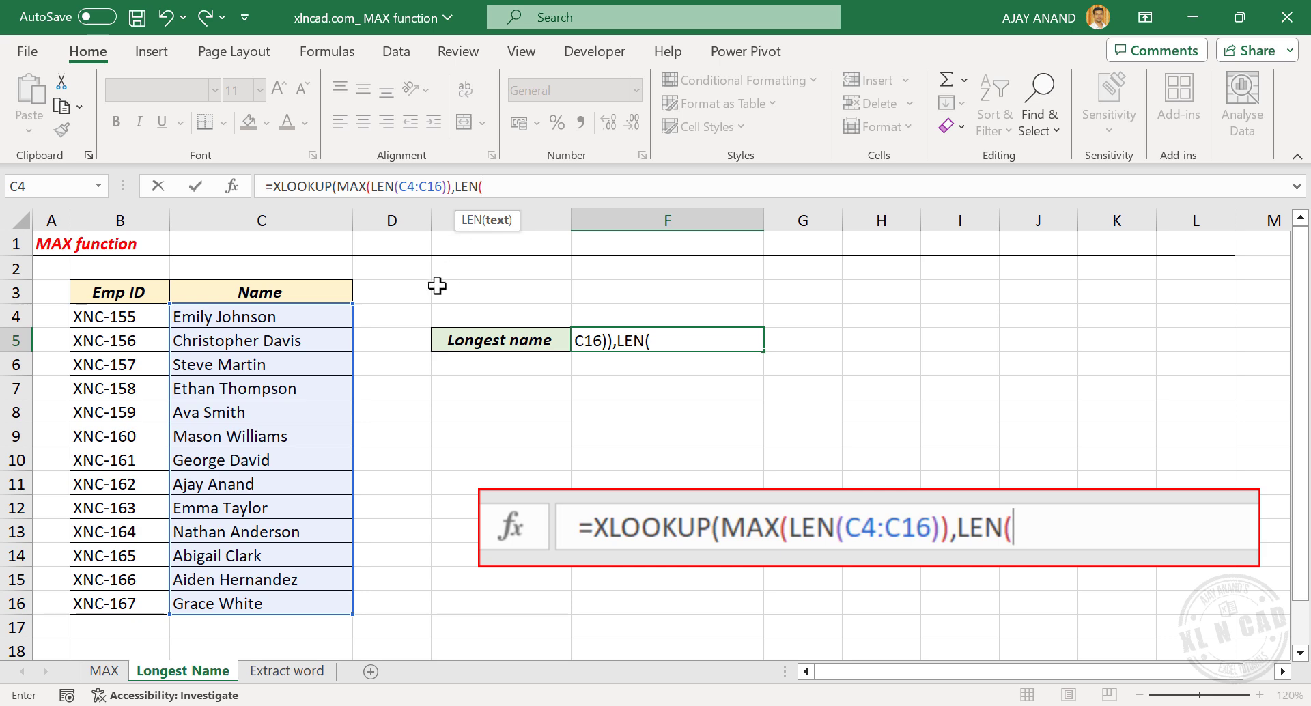
{"action": "left_click_drag", "start_coordinate": [307, 318], "coordinate": [301, 591]}
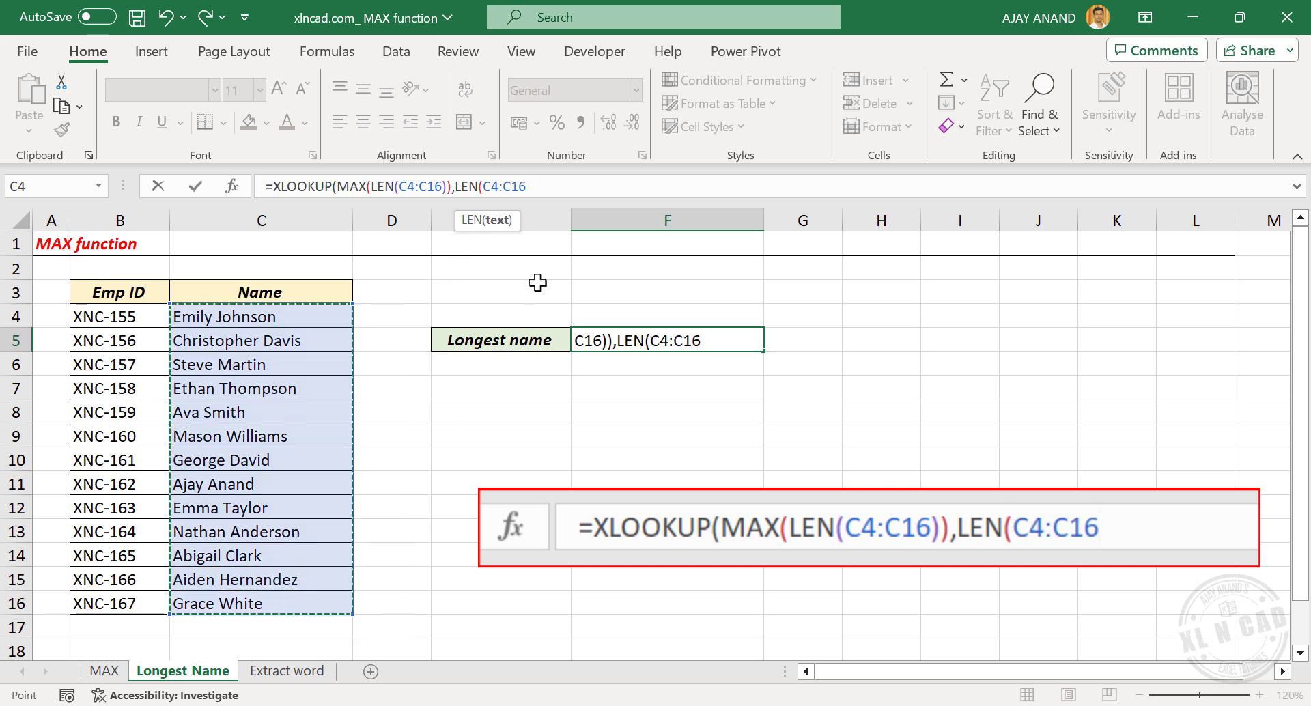
{"action": "type", "text": "),"}
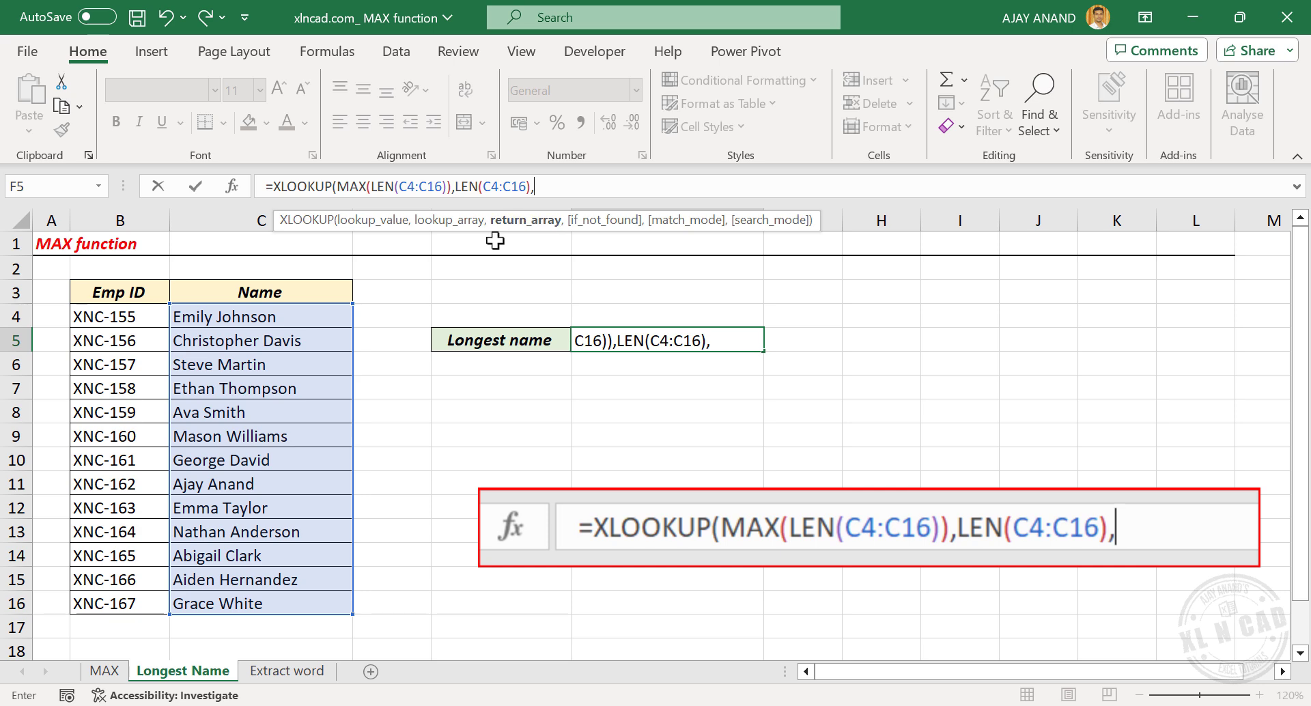
{"action": "left_click_drag", "start_coordinate": [290, 321], "coordinate": [295, 596]}
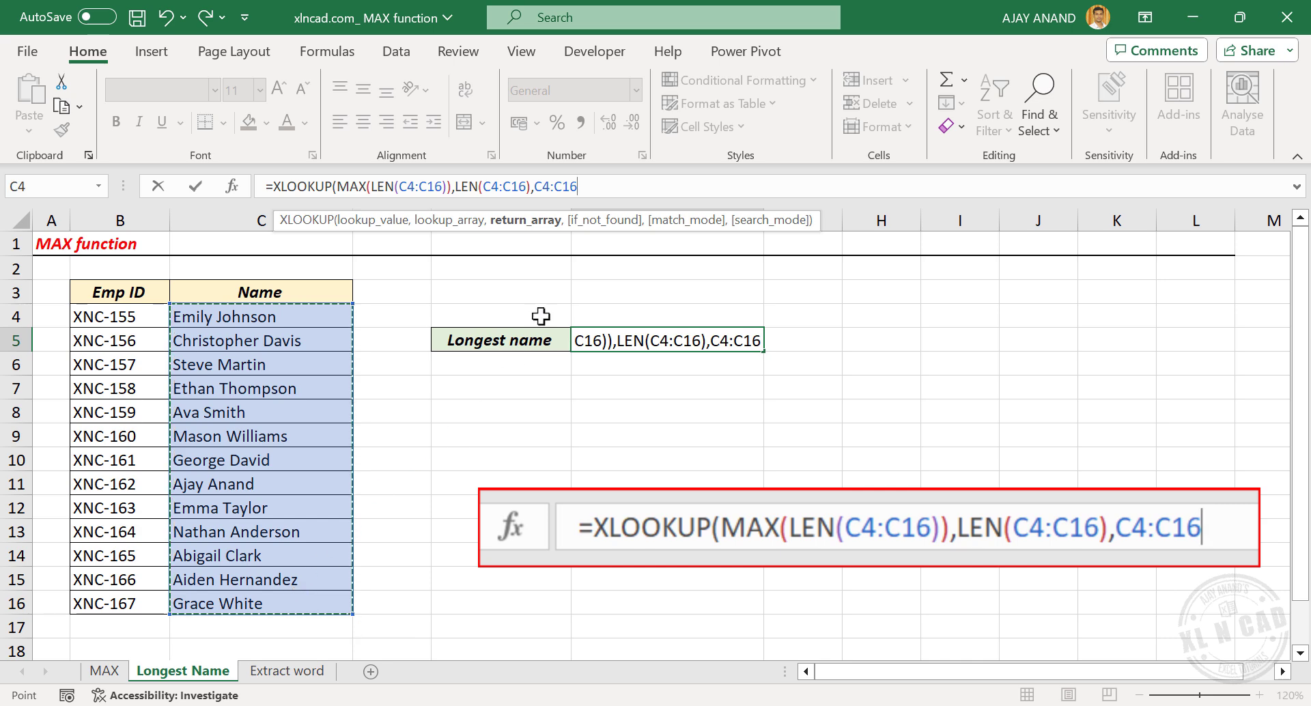
{"action": "type", "text": ")"}
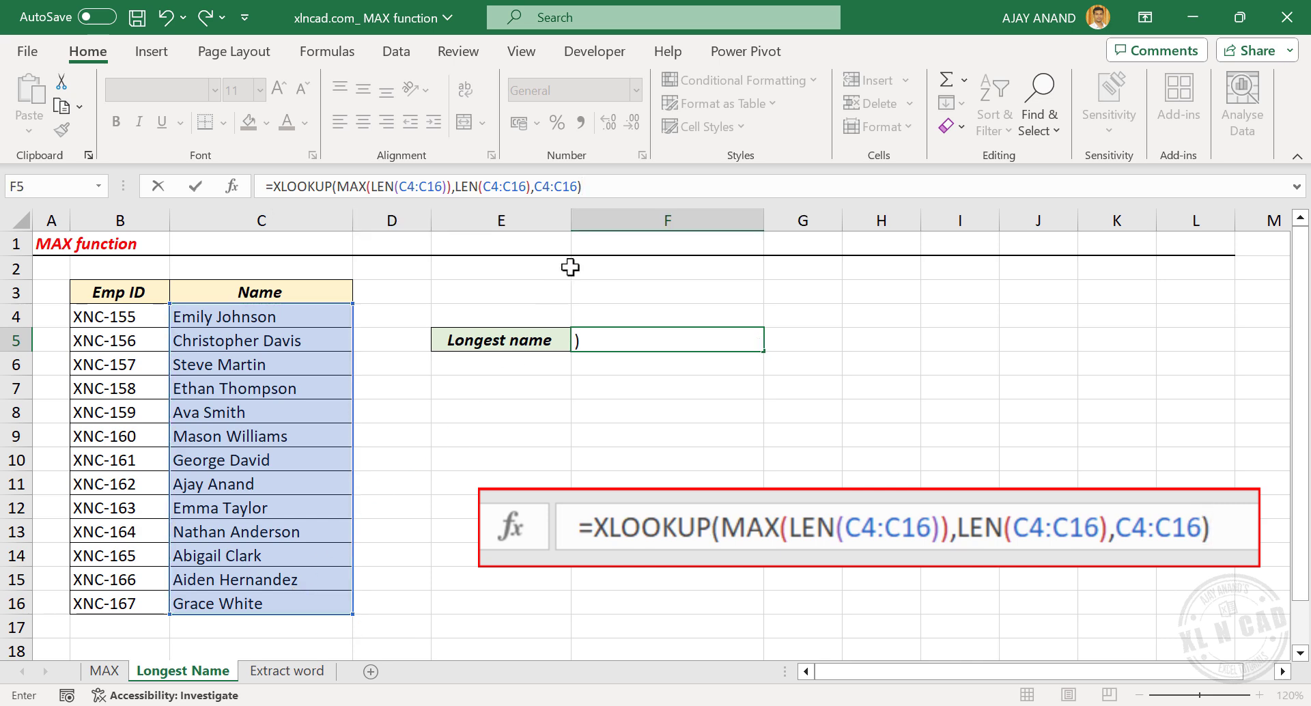
Step: Commit the longest-name formula, then replace C10 with a longer 19-character name to test it
{"action": "key", "text": "Return"}
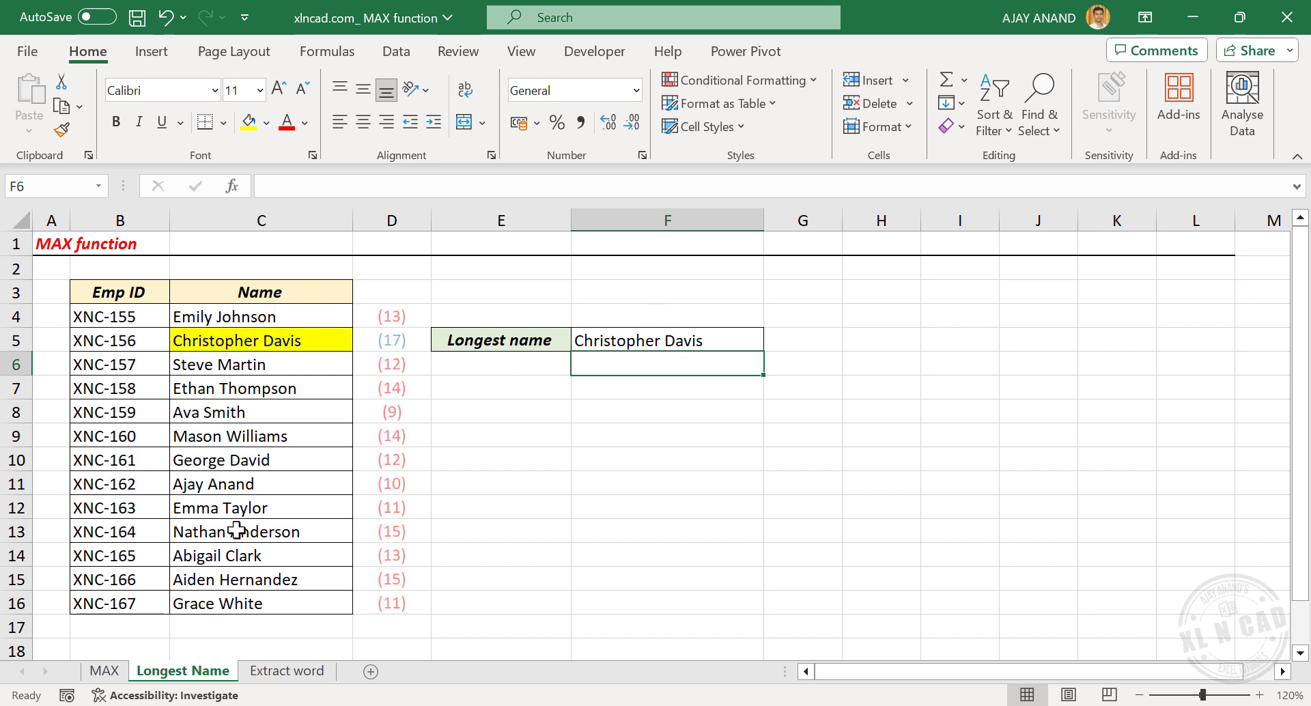
{"action": "left_click", "coordinate": [307, 466]}
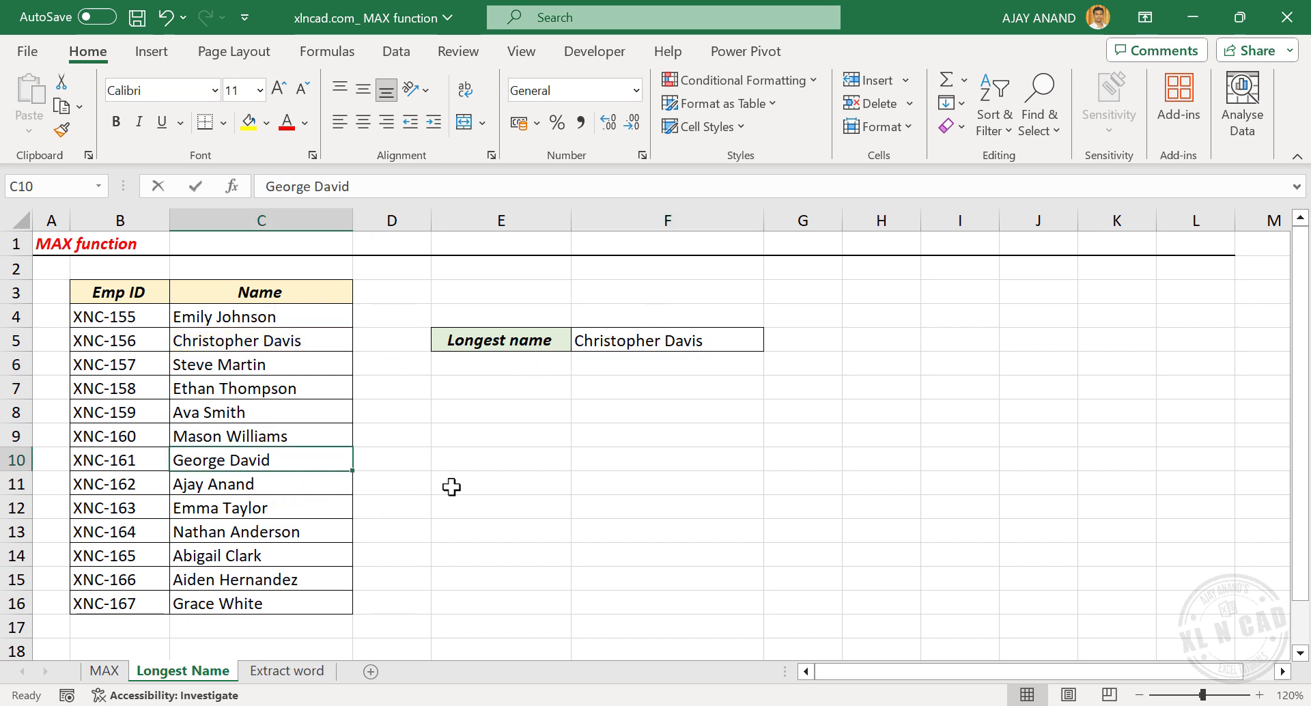
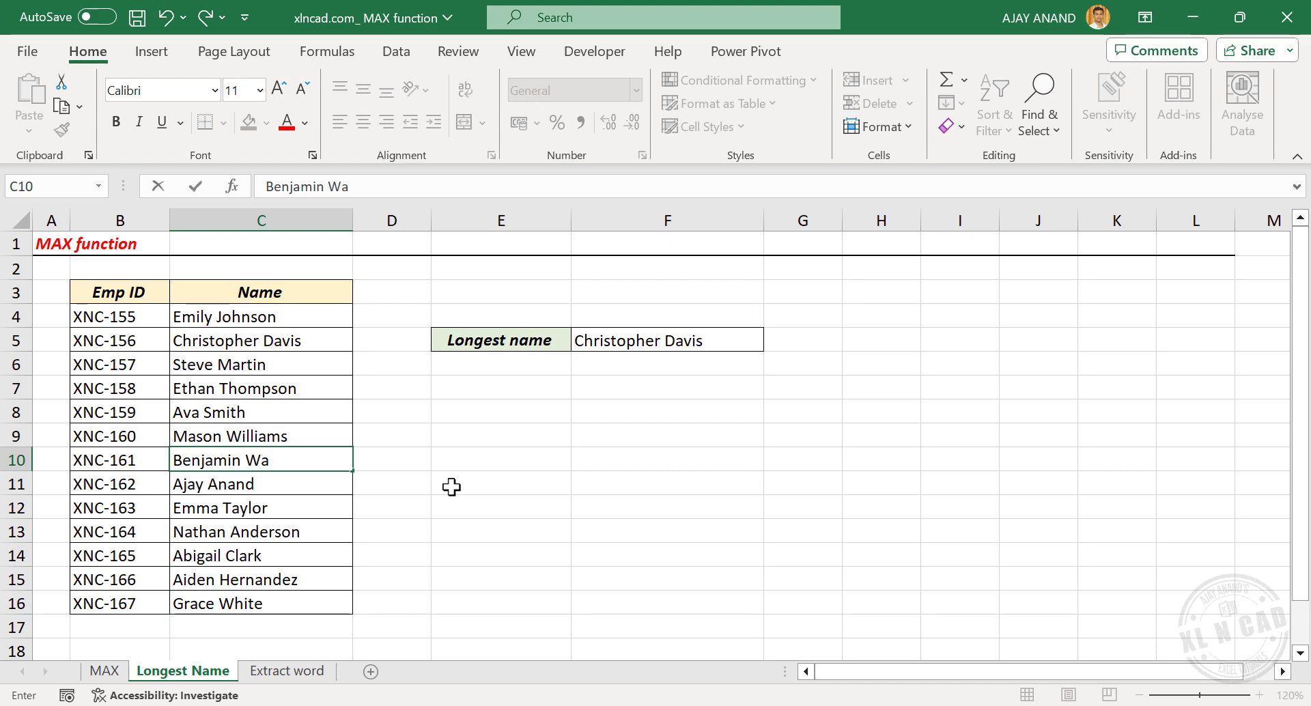
{"action": "key", "text": "Return"}
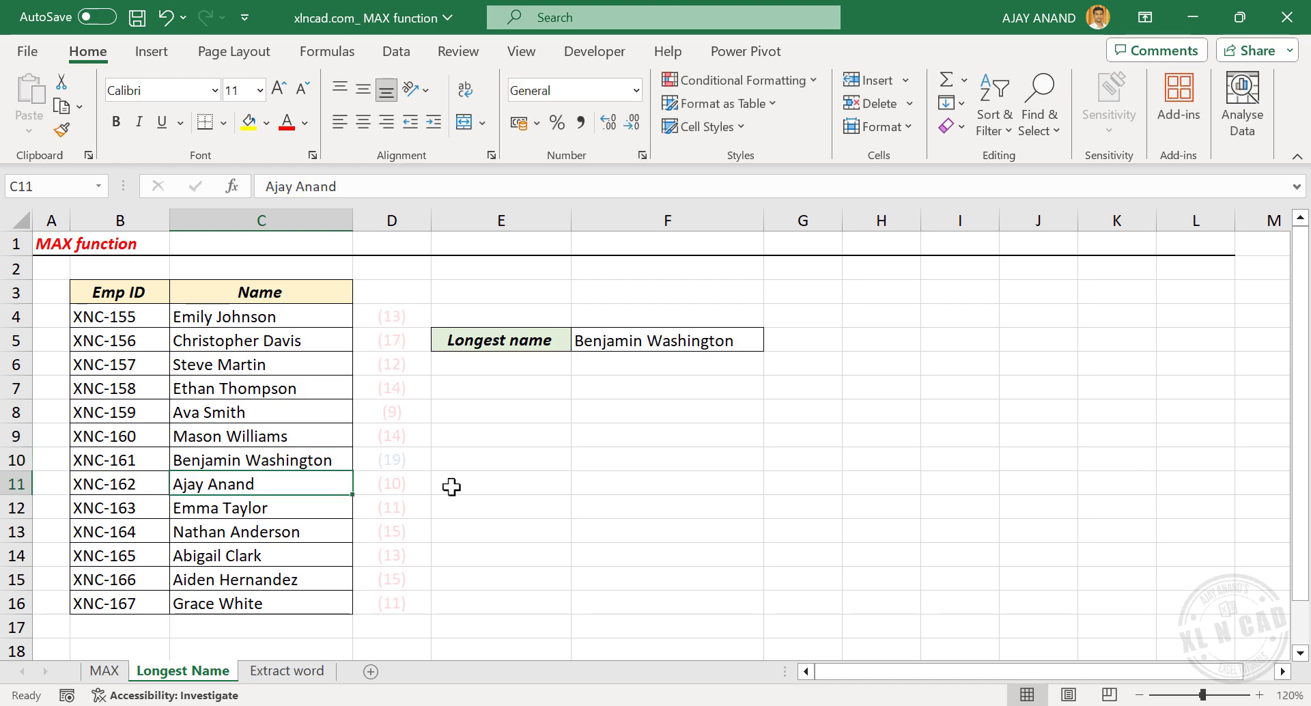
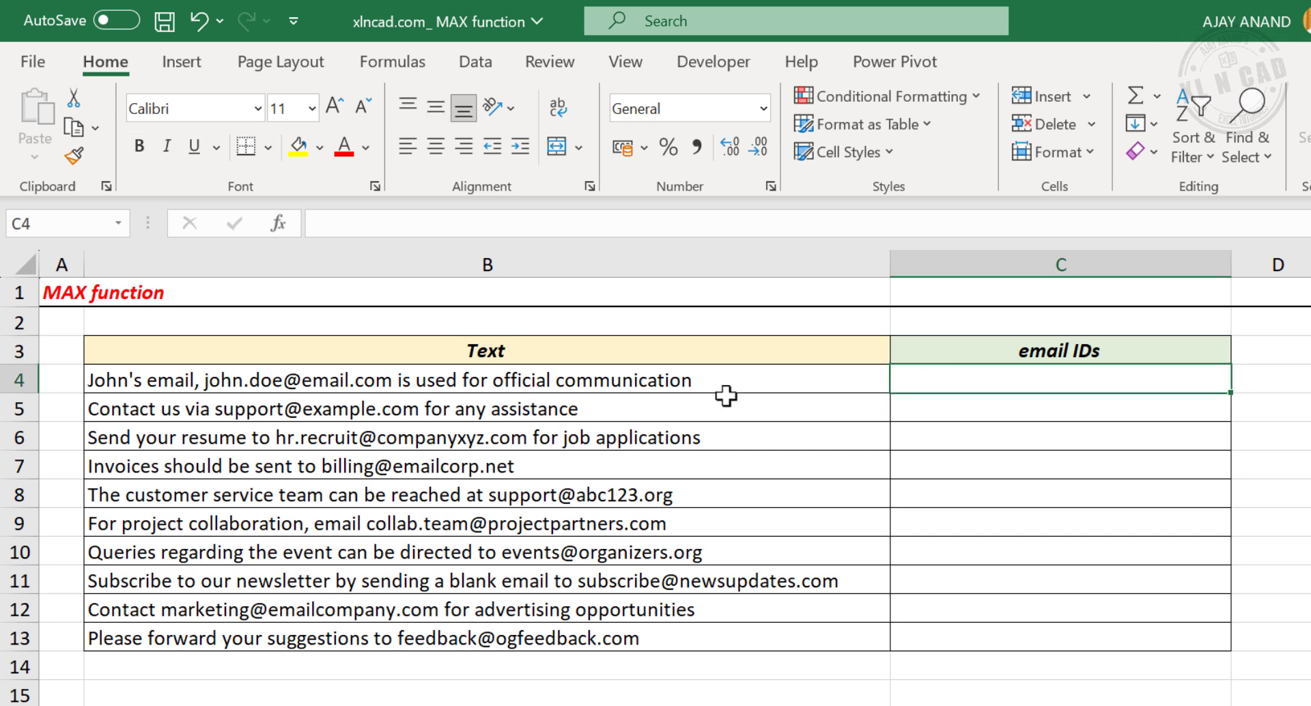
Step: Start C4's formula as =TRIM(MID(SUBSTITUTE(B4," ",REPT(" ",99)),MAX(1,FIND("@",SUBSTITUTE(
{"action": "left_click", "coordinate": [394, 228]}
{"action": "type", "text": "="}
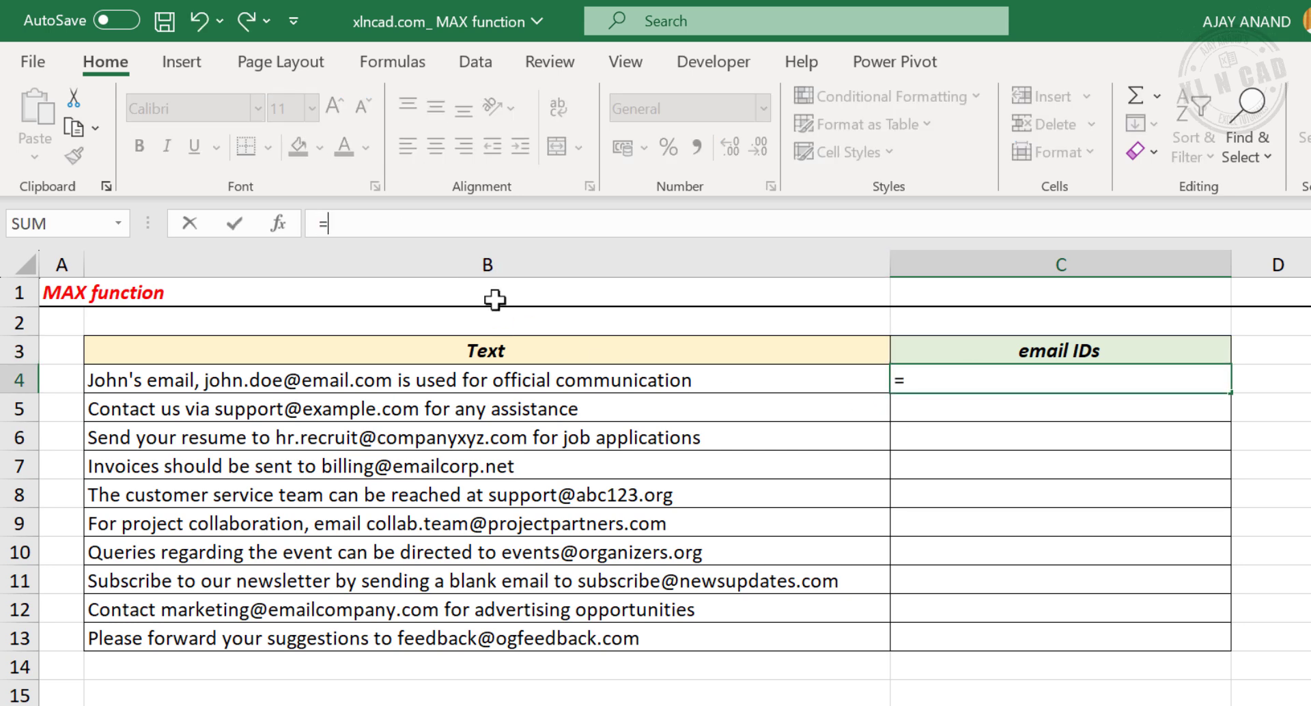
{"action": "type", "text": "TRIM"}
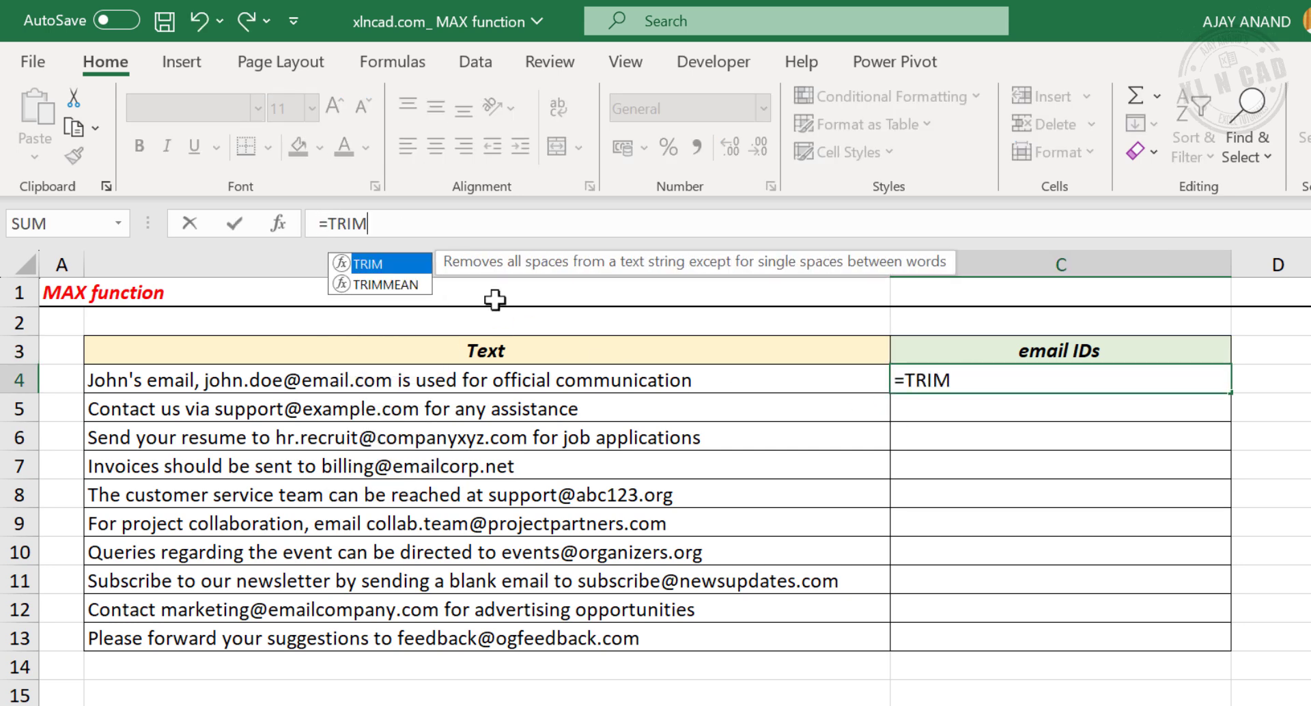
{"action": "type", "text": "("}
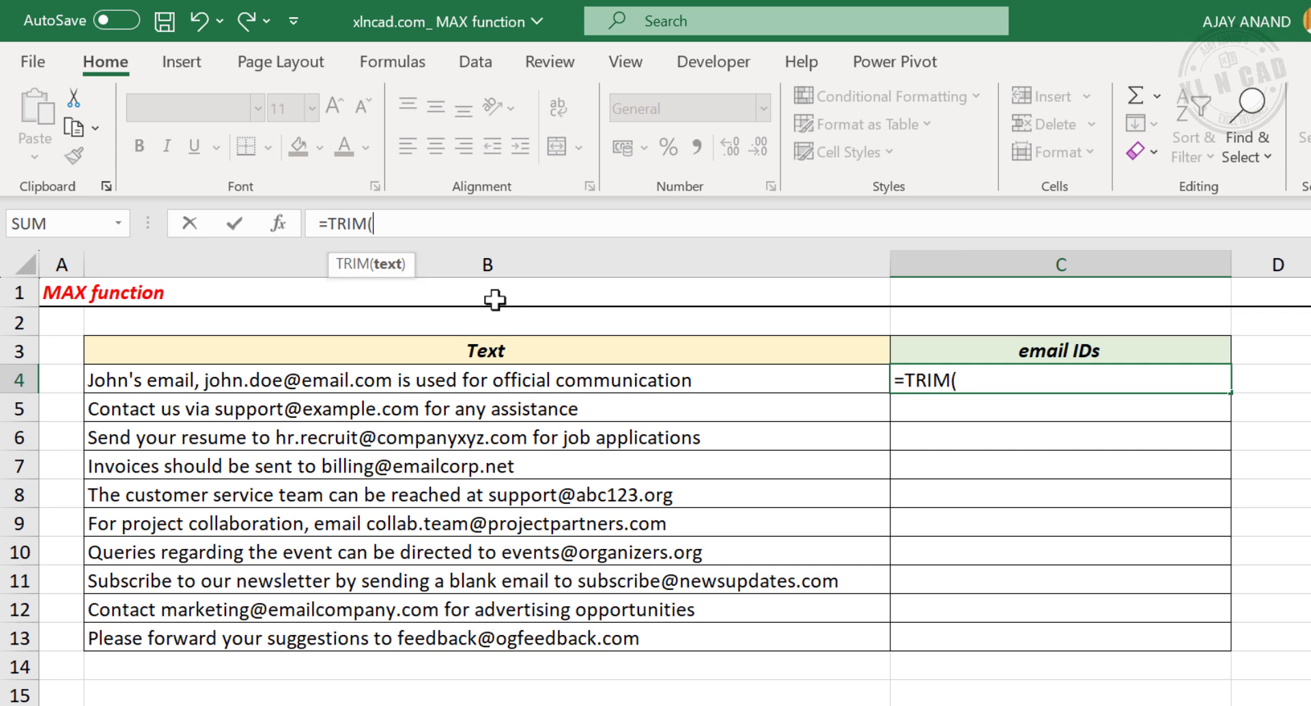
{"action": "type", "text": "MID("}
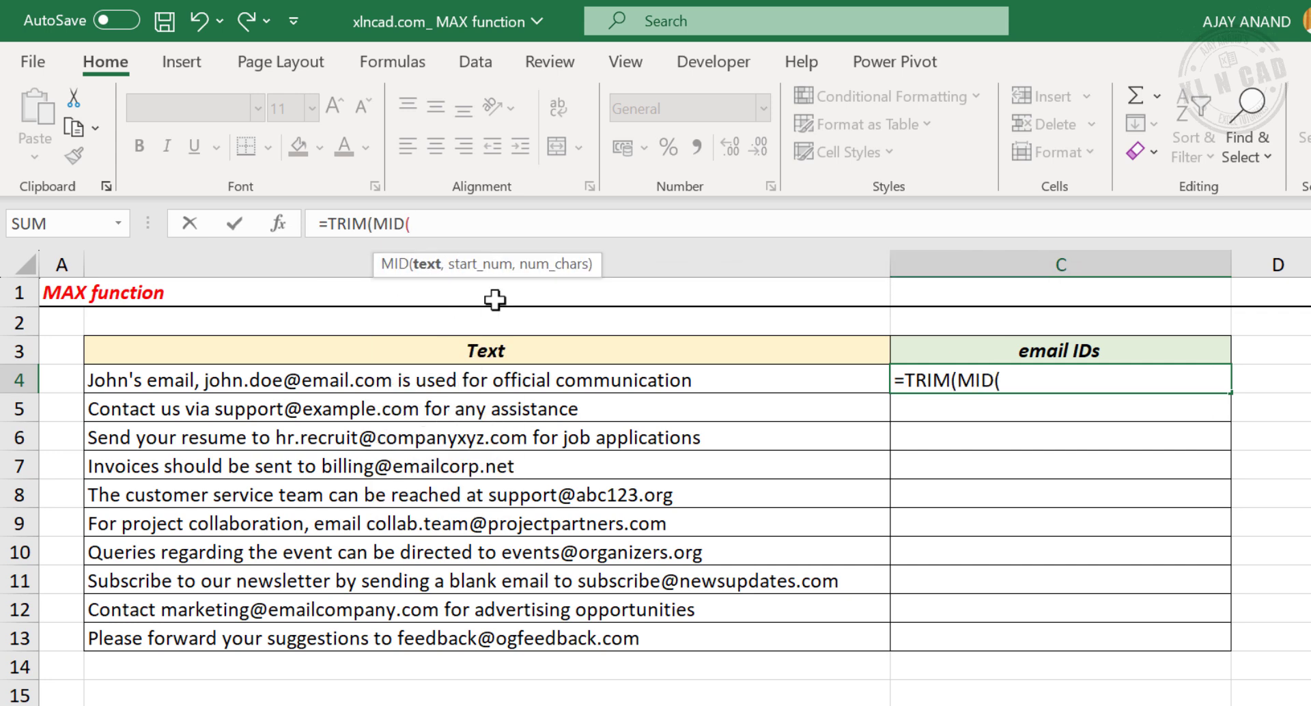
{"action": "type", "text": "SUBS"}
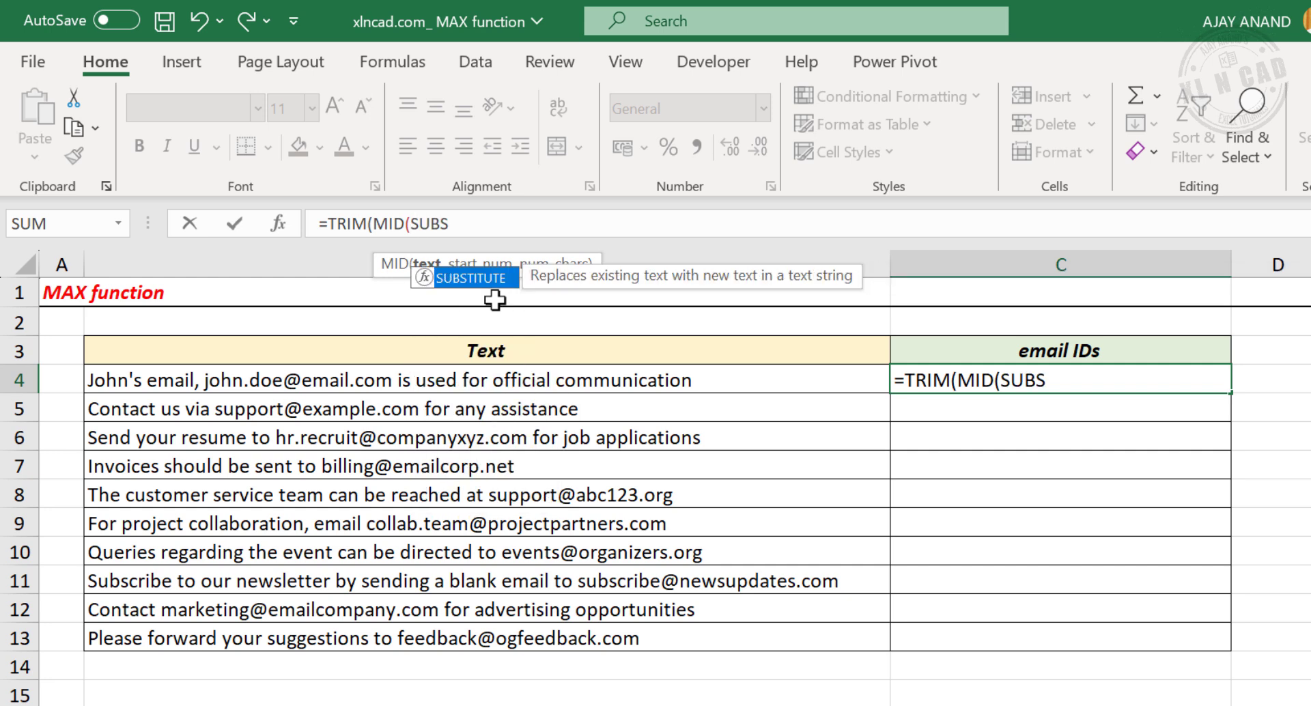
{"action": "key", "text": "Tab"}
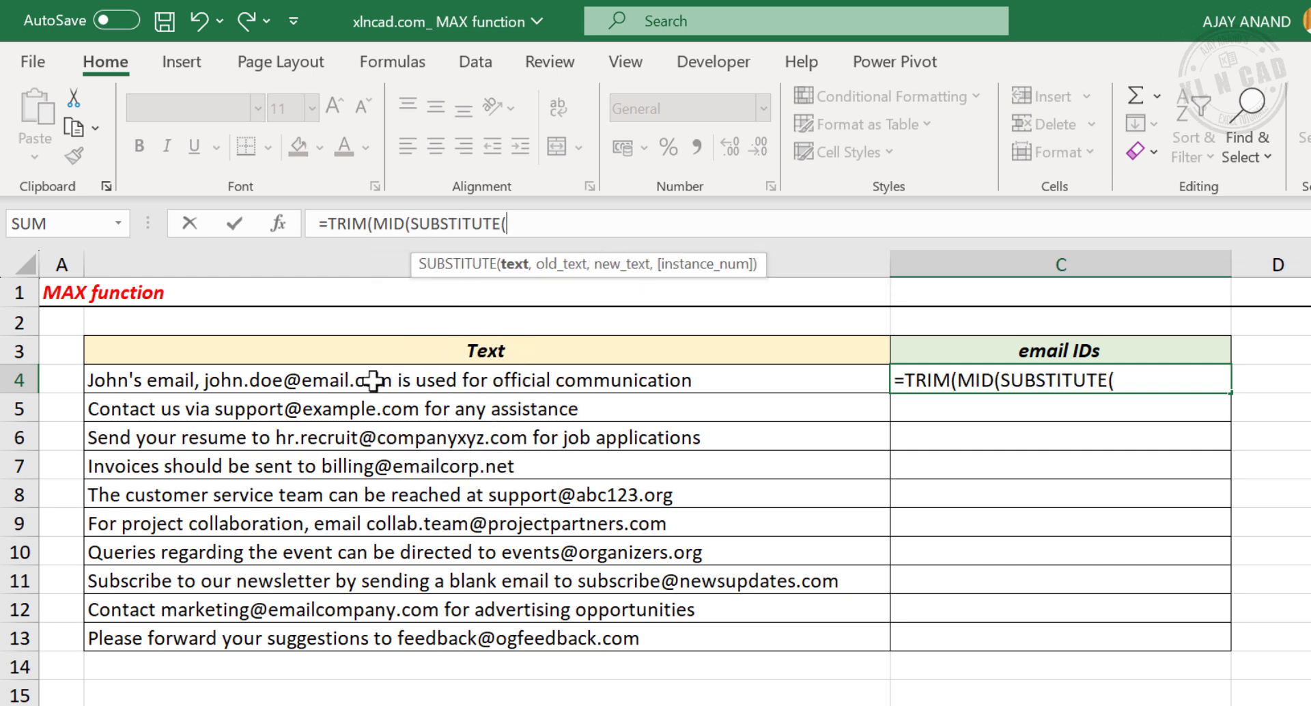
{"action": "left_click", "coordinate": [406, 380]}
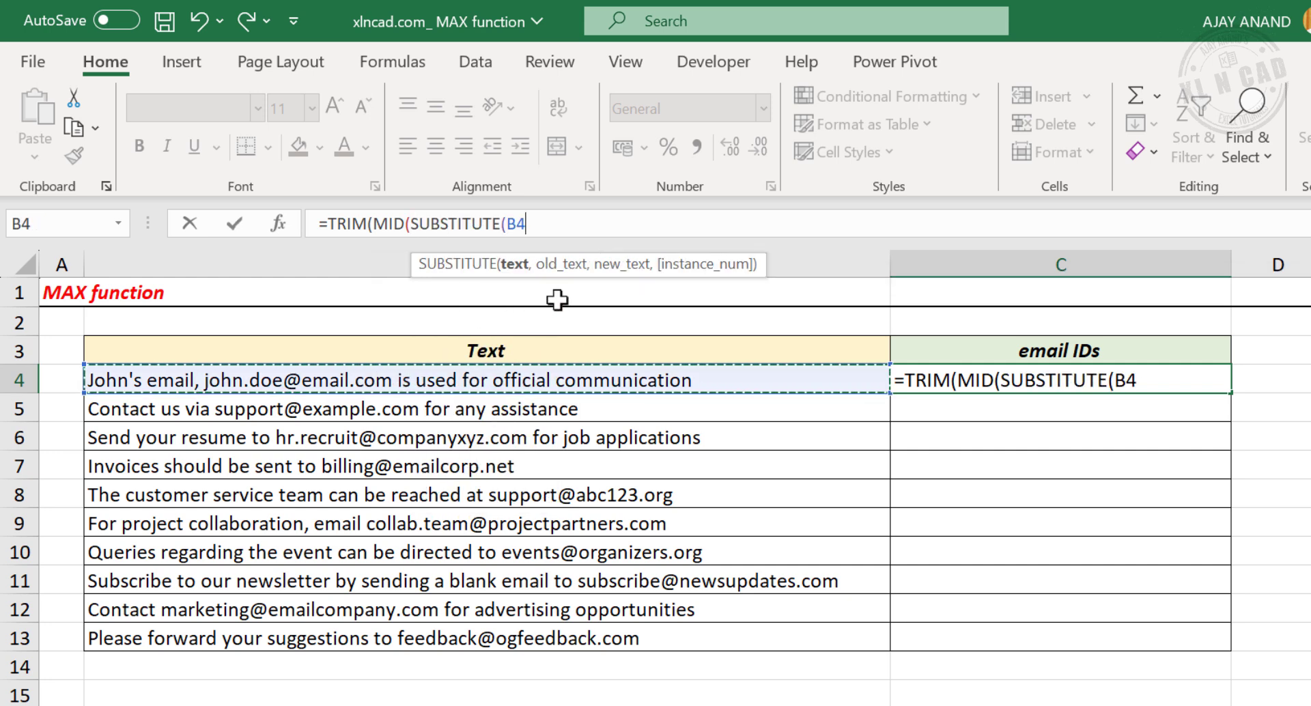
{"action": "type", "text": ","}
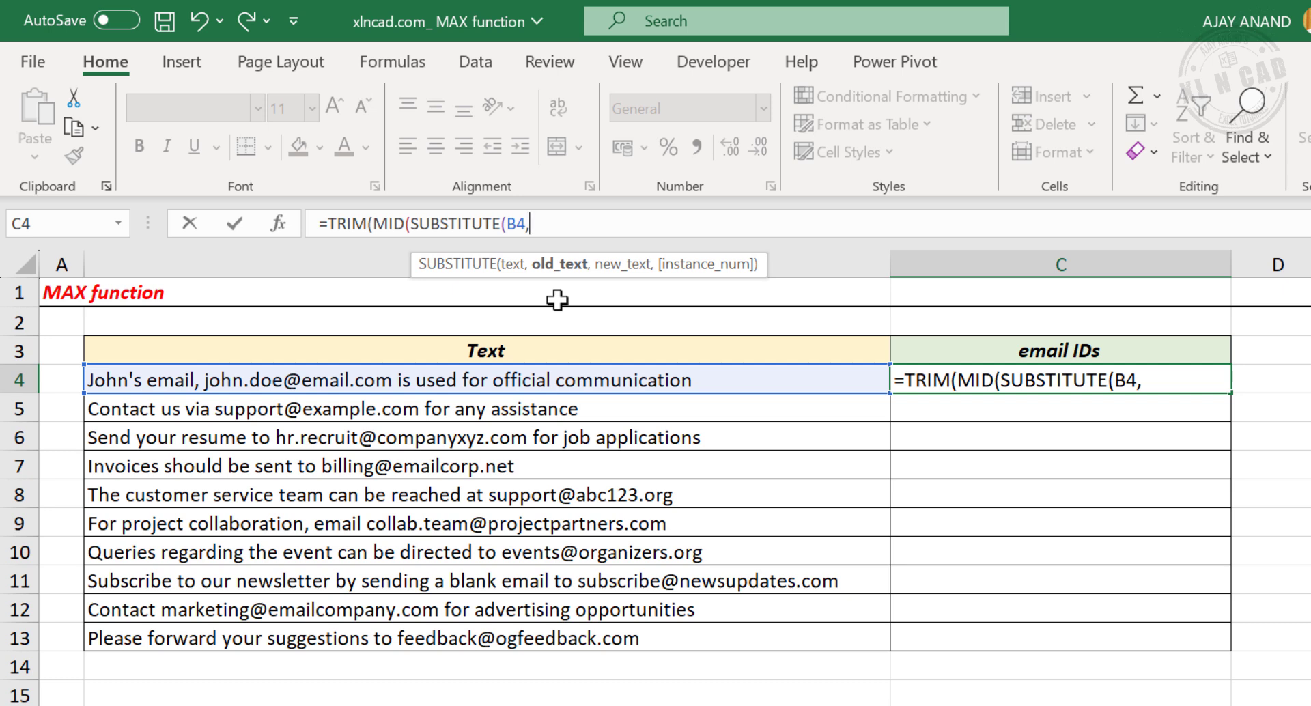
{"action": "type", "text": "\" \","}
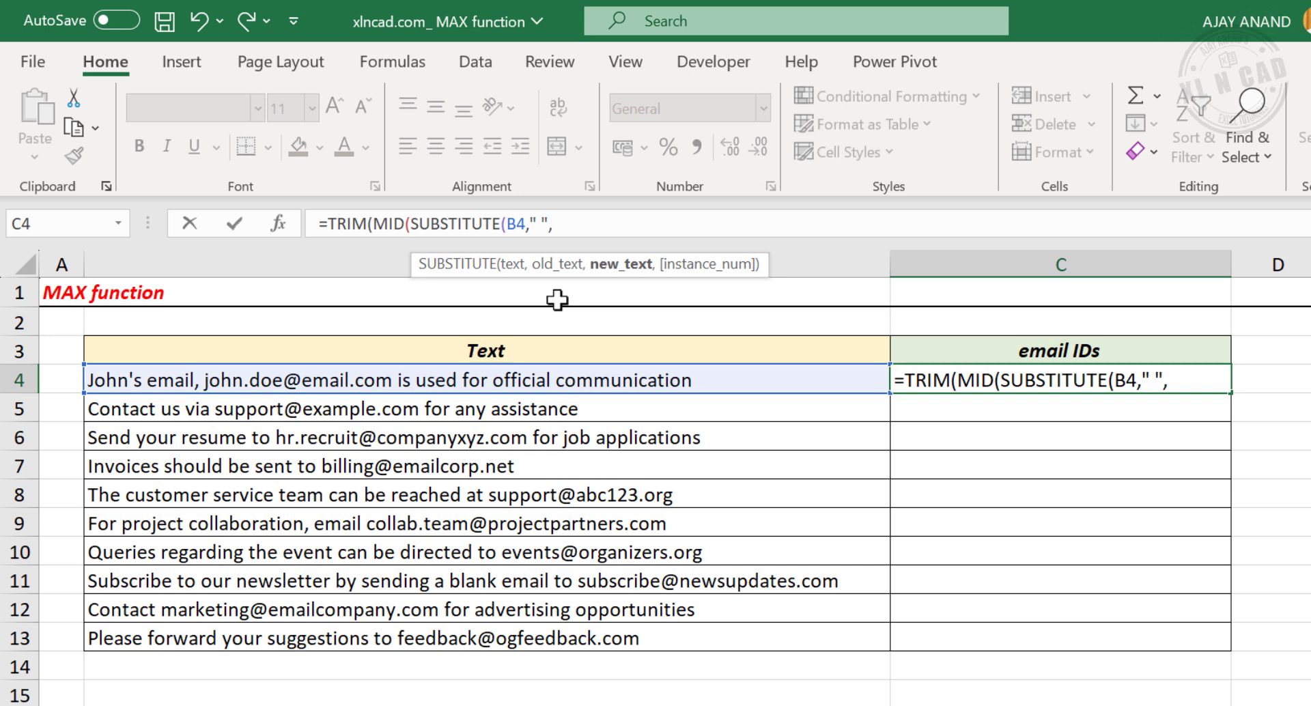
{"action": "type", "text": "REPT"}
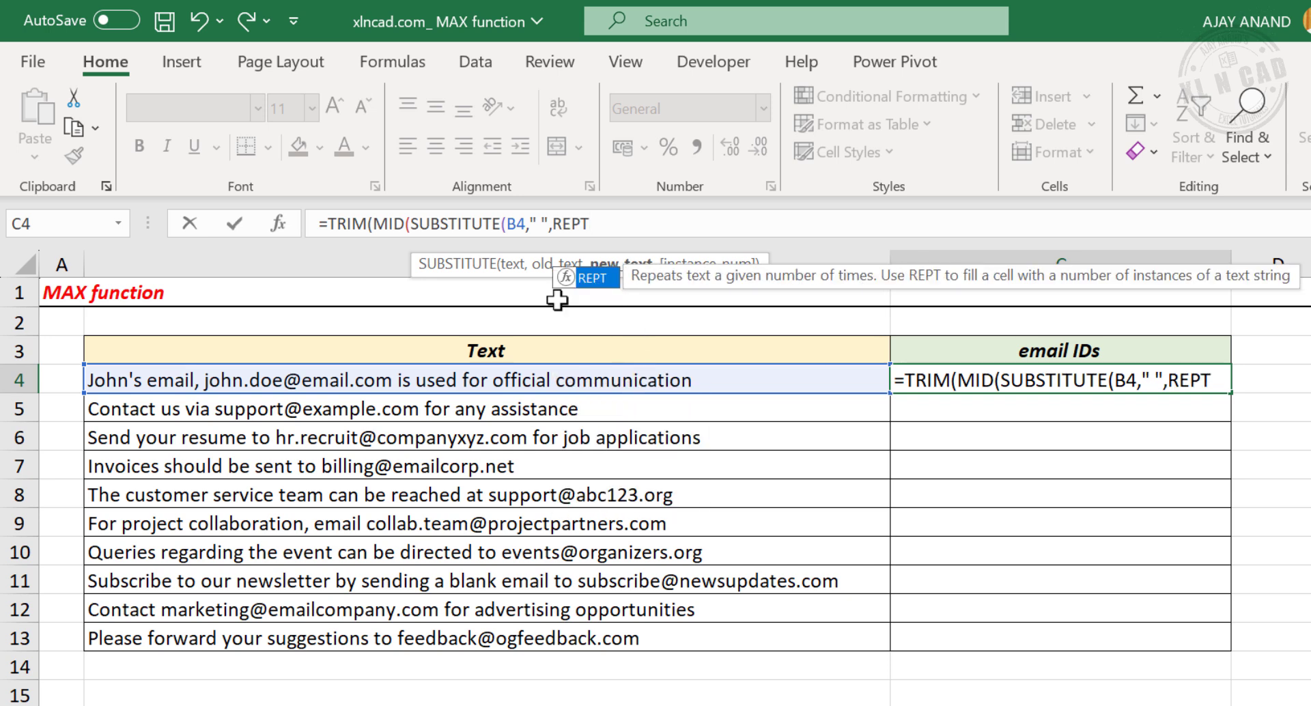
{"action": "type", "text": "("}
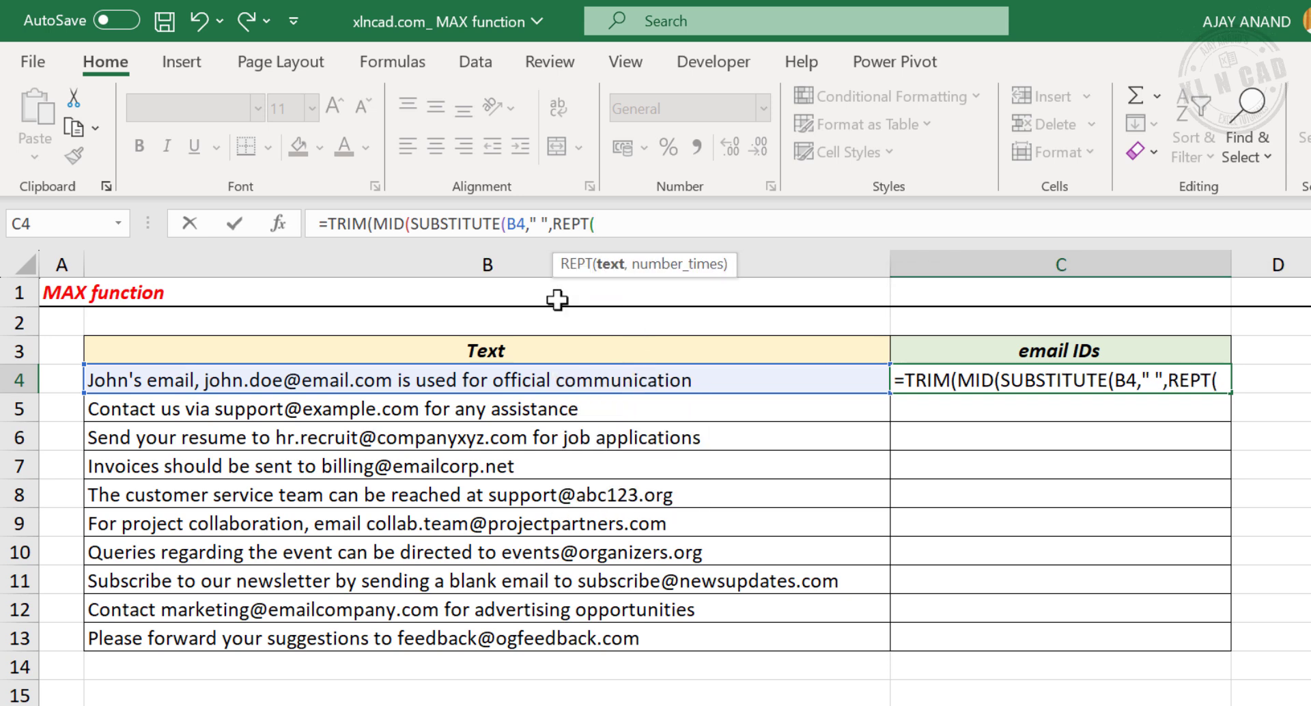
{"action": "type", "text": "\" \","}
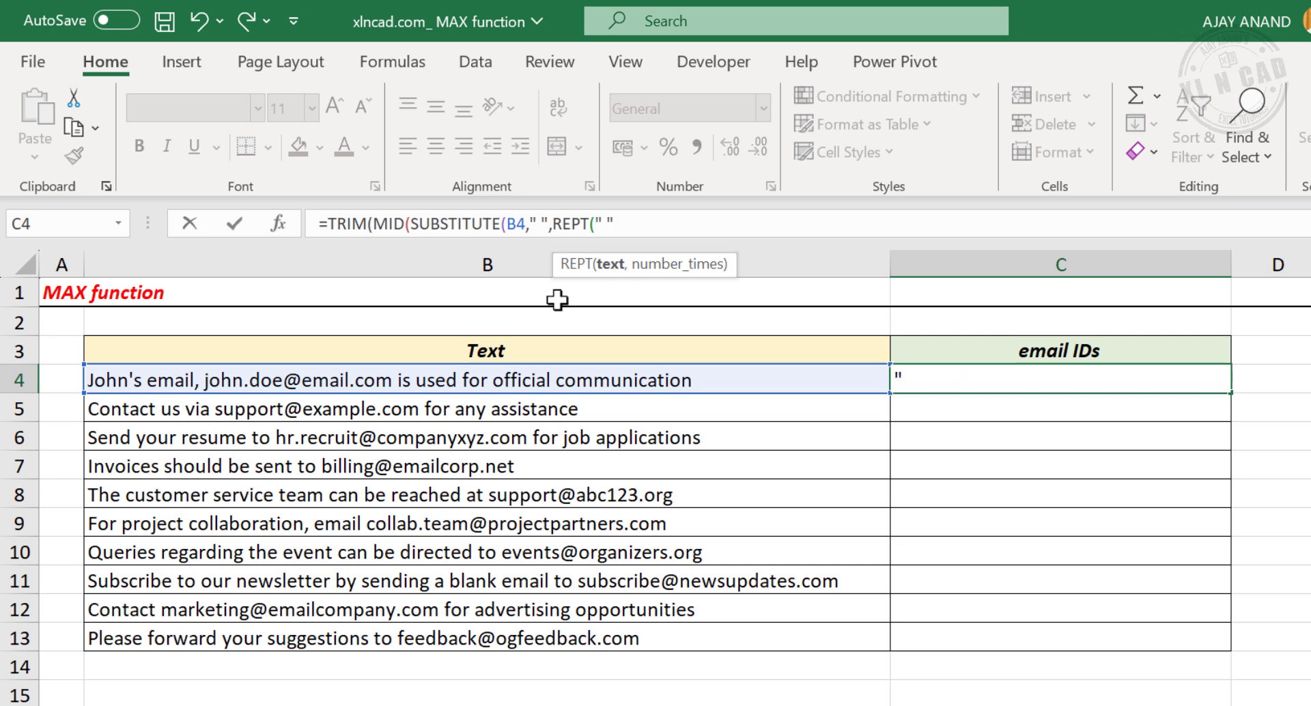
{"action": "type", "text": "99)"}
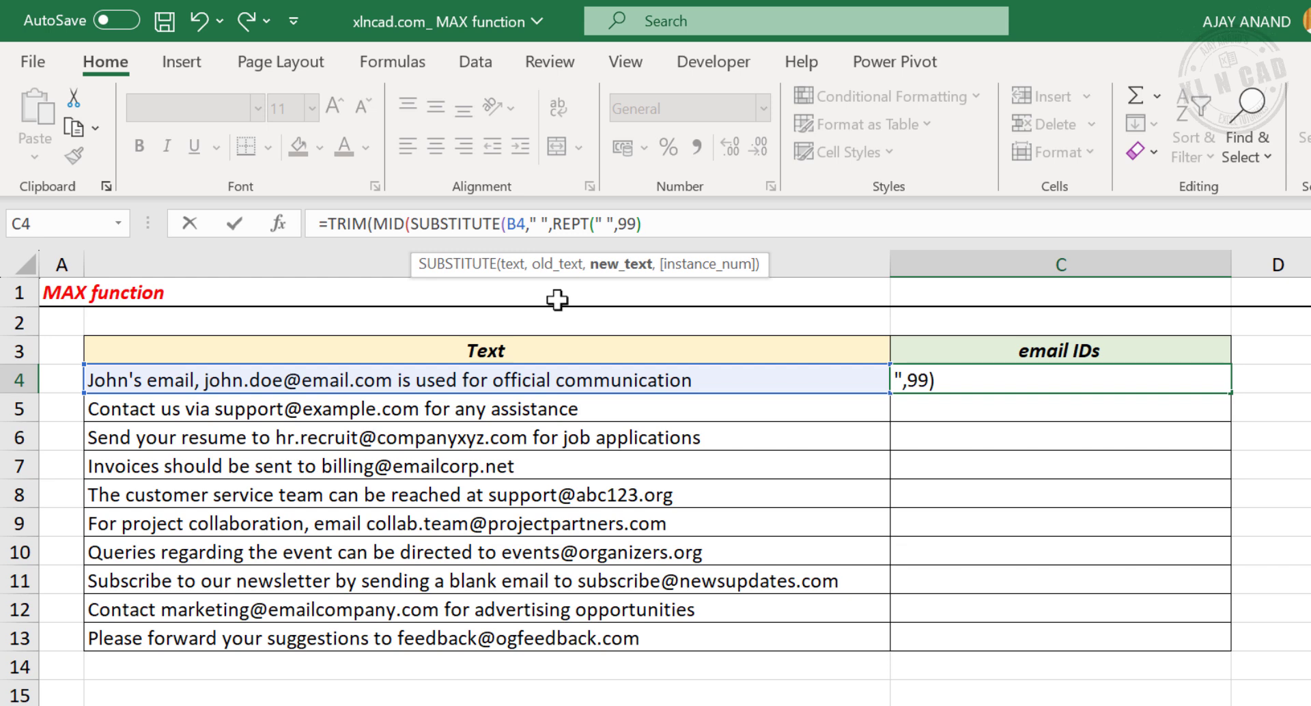
{"action": "type", "text": ")"}
{"action": "type", "text": ","}
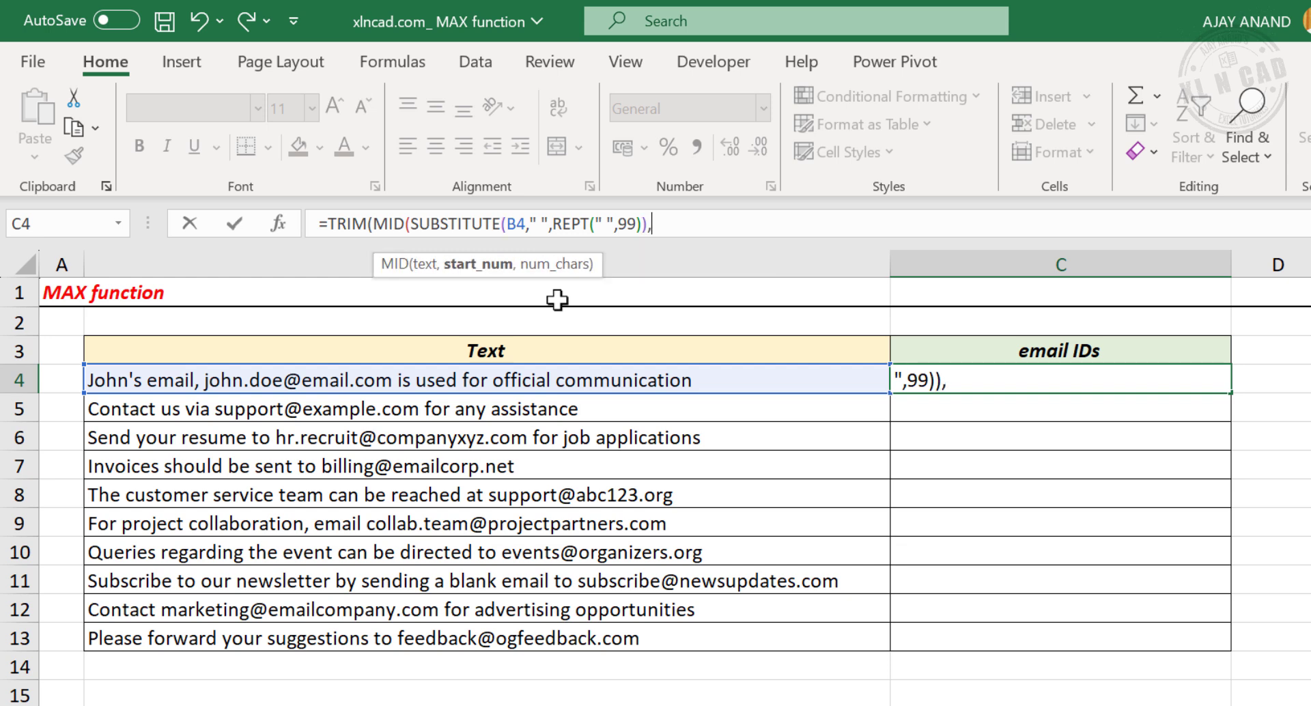
{"action": "type", "text": "MAX"}
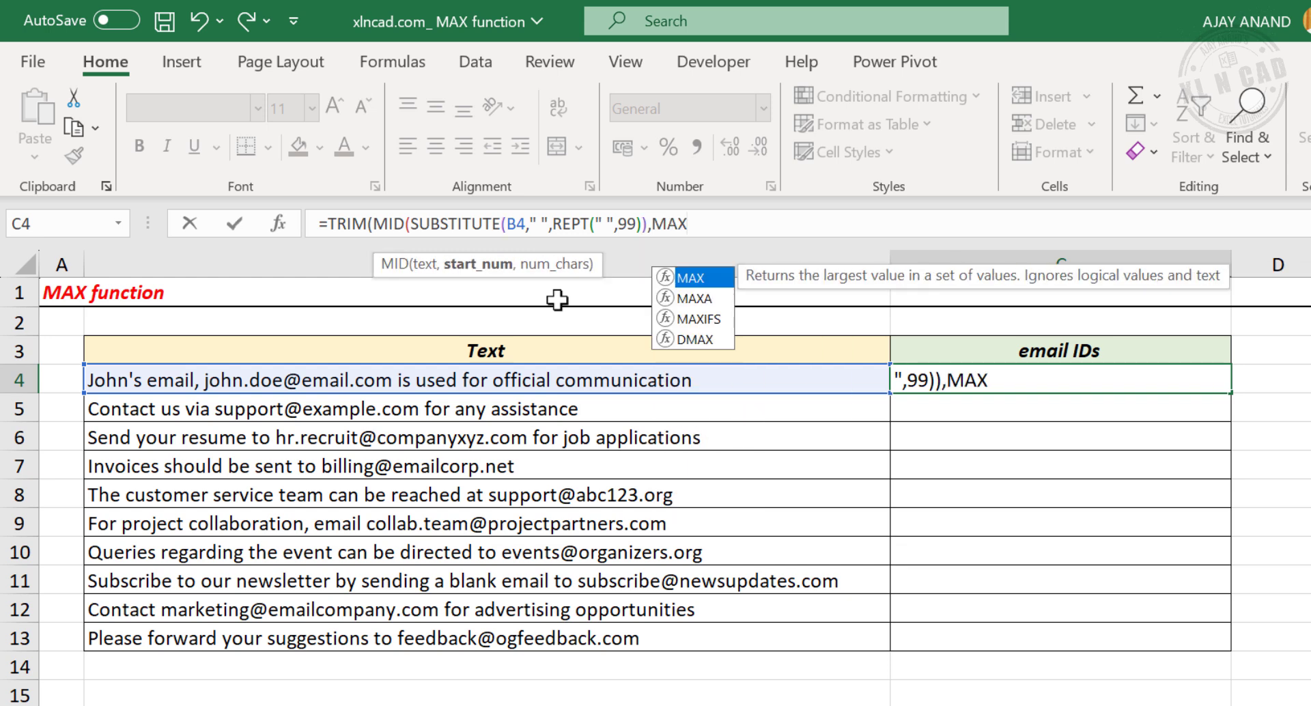
{"action": "type", "text": "(1"}
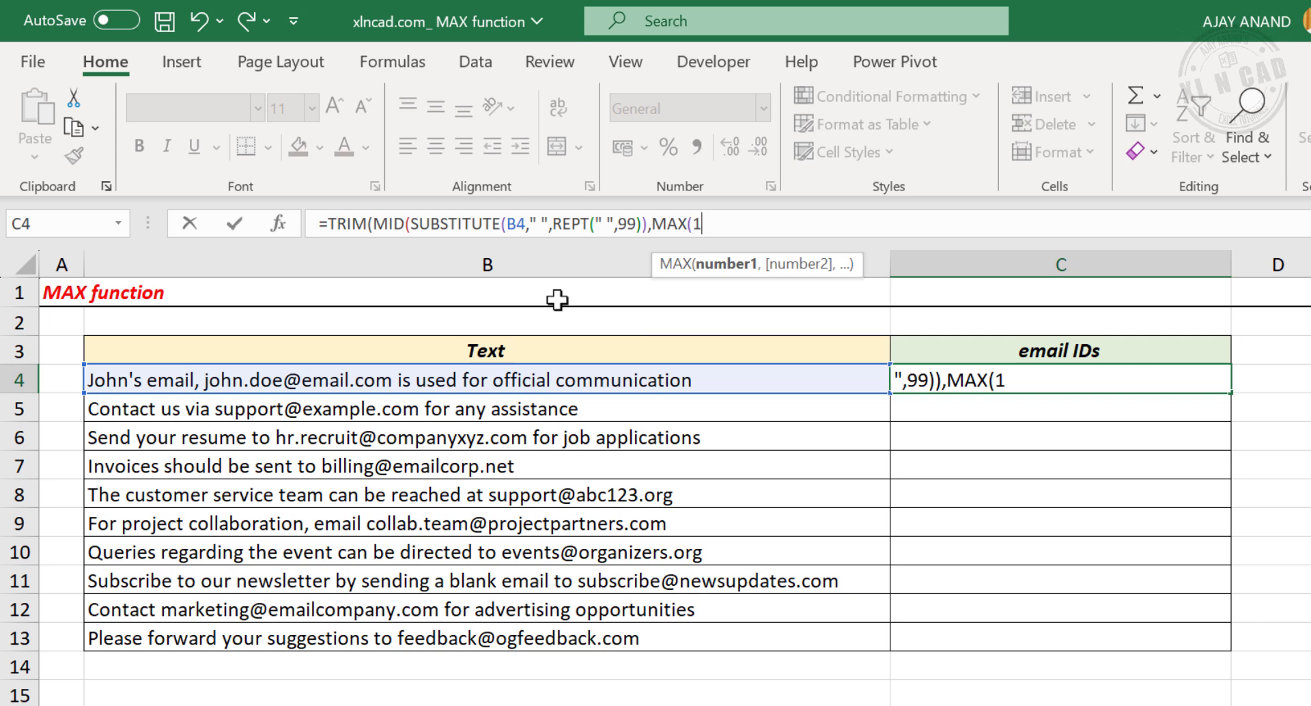
{"action": "type", "text": ","}
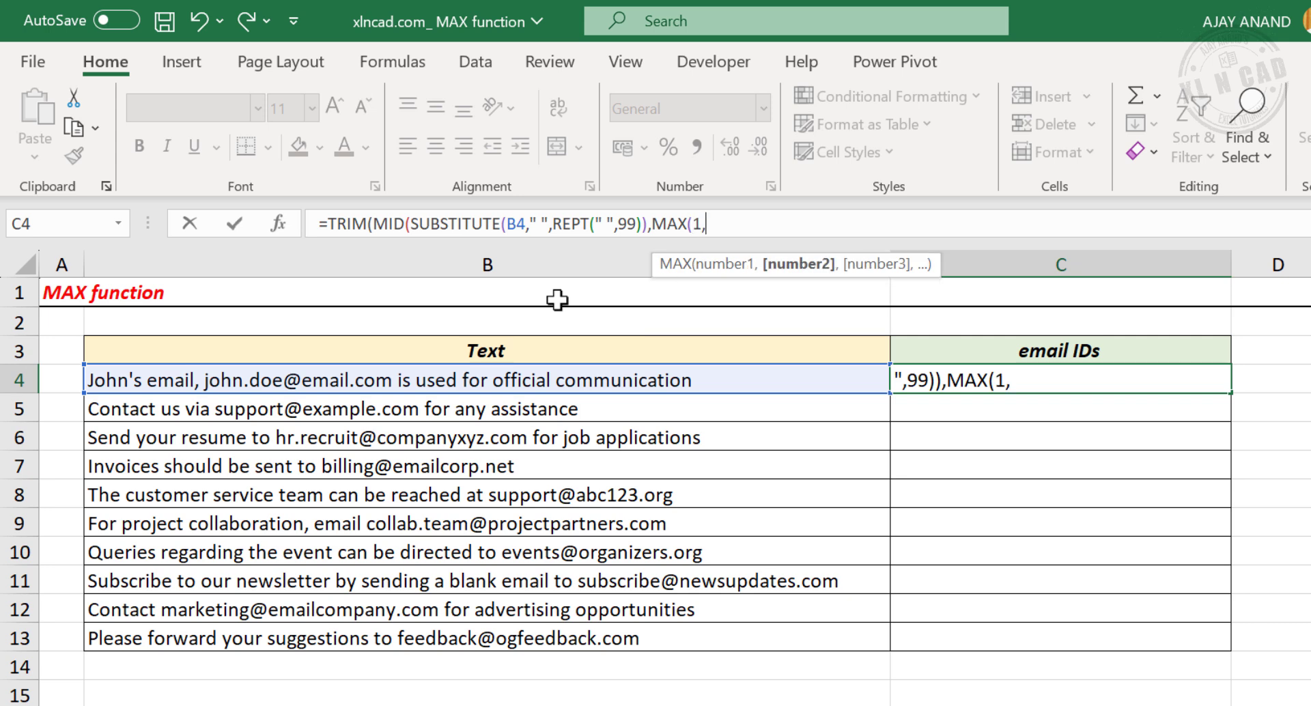
{"action": "type", "text": "FIND"}
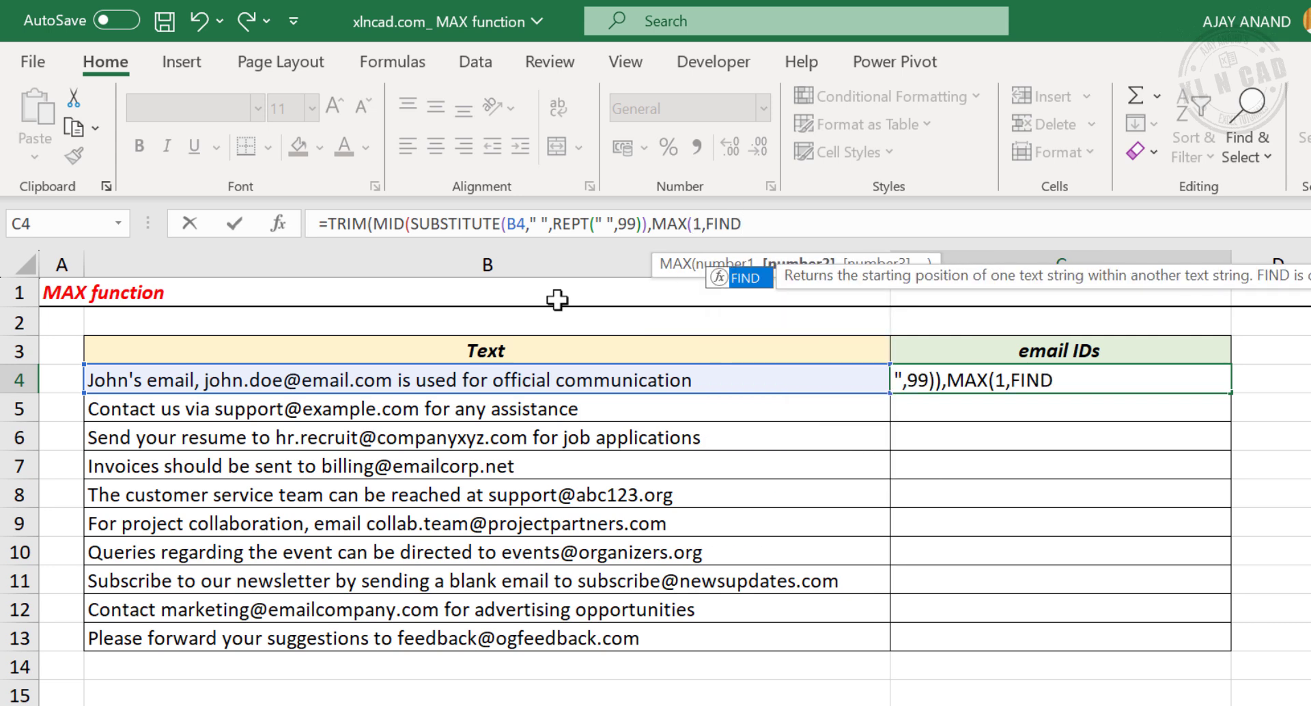
{"action": "type", "text": "(\"@\""}
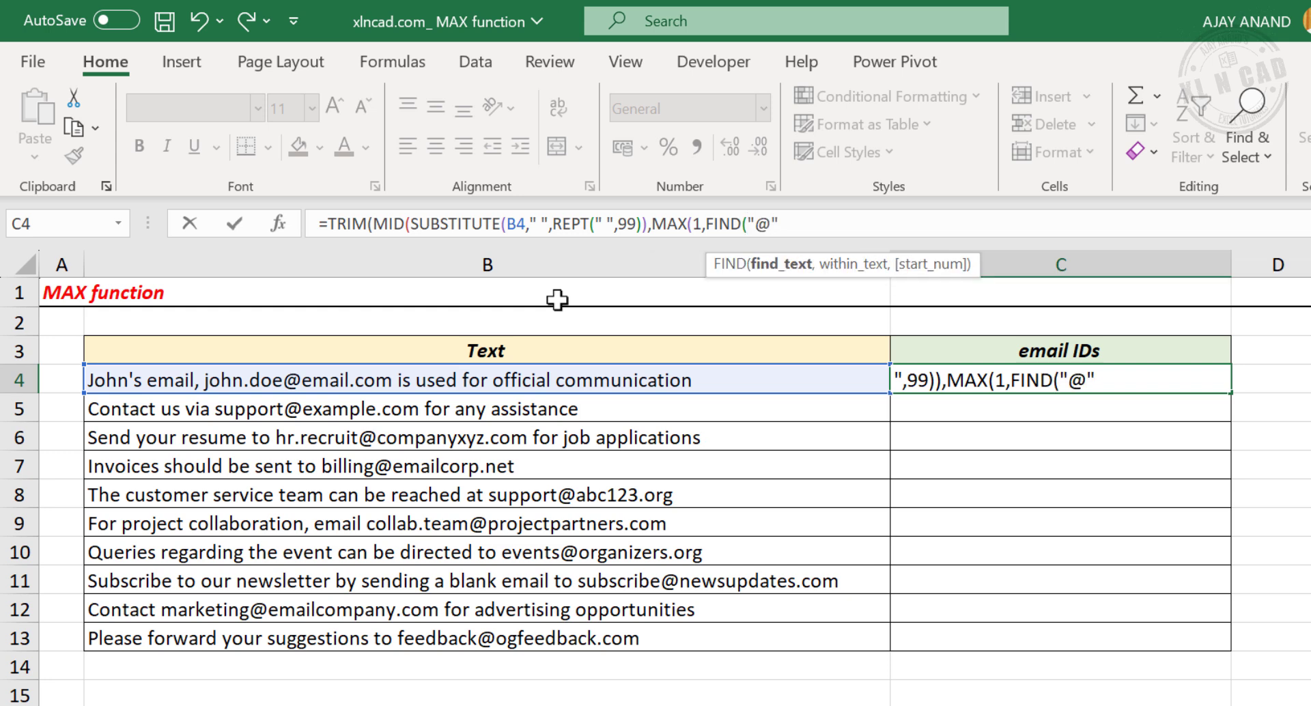
{"action": "type", "text": ","}
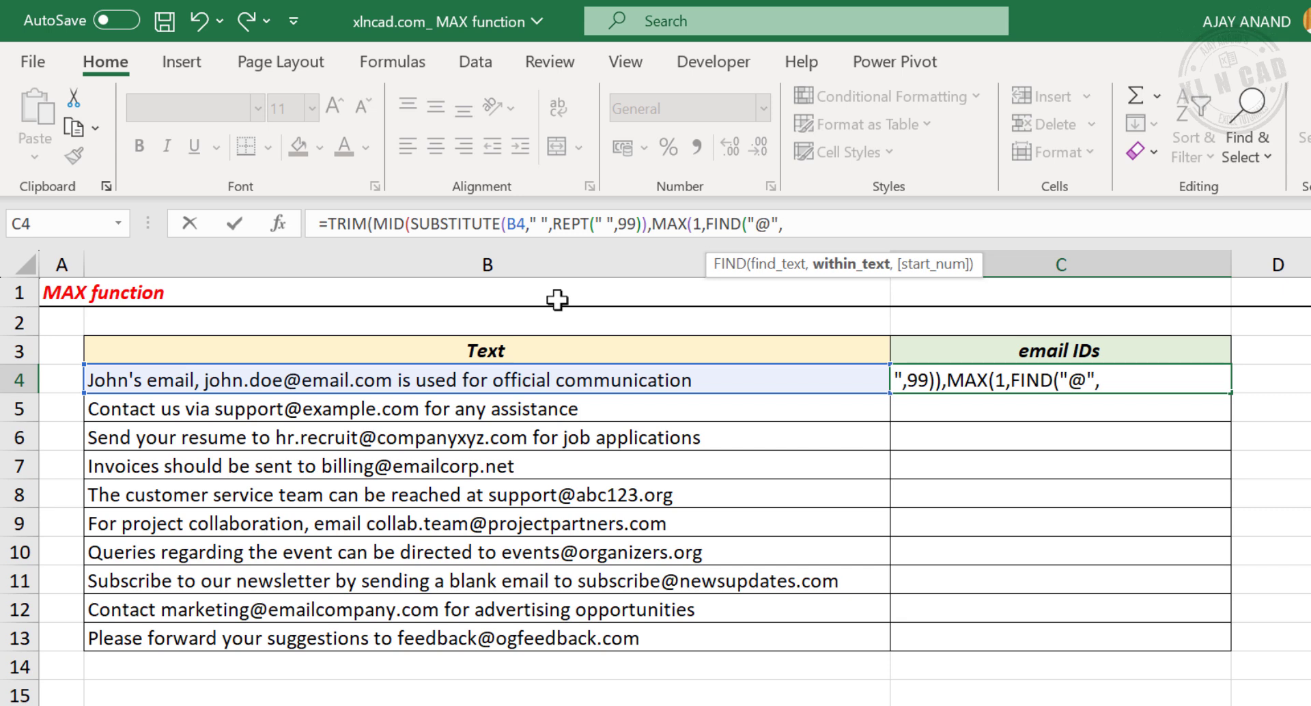
{"action": "type", "text": "SUBS"}
Step: Complete the C4 formula with SUBSTITUTE(B4," ",REPT(" ",99)), offset -50 and length 99, and commit it
{"action": "key", "text": "Tab"}
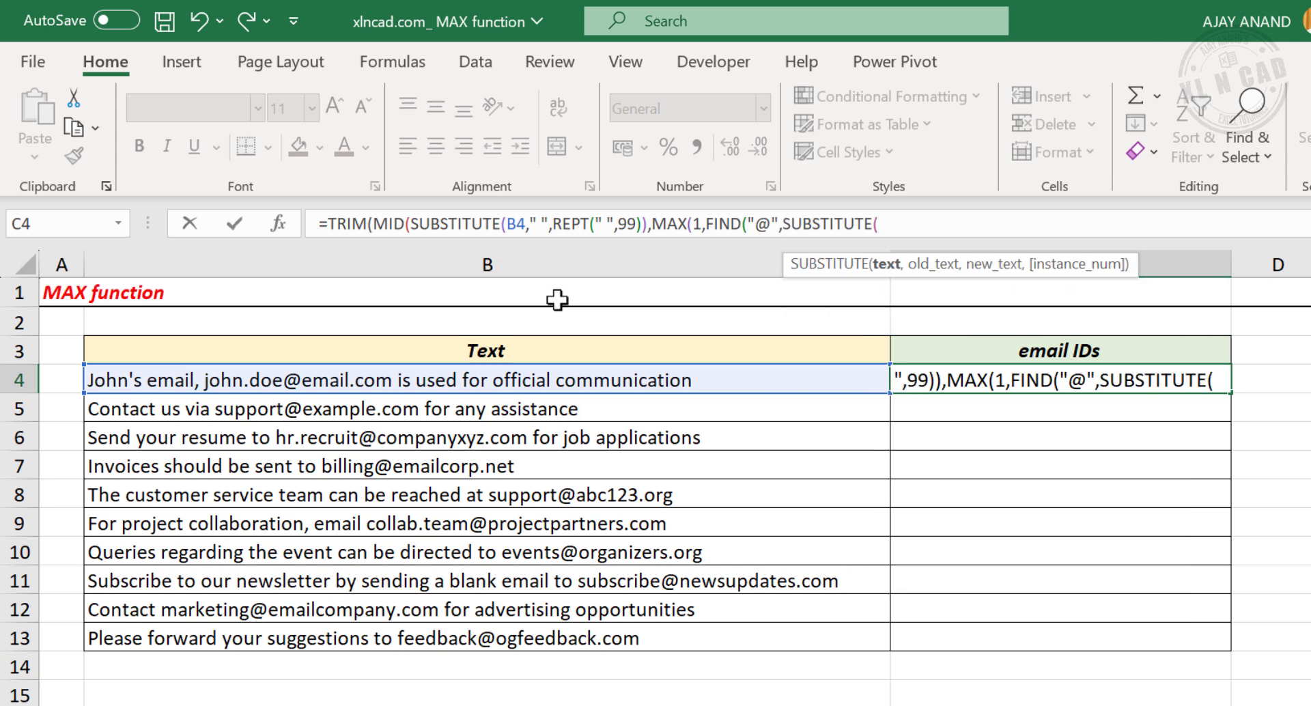
{"action": "left_click", "coordinate": [509, 387]}
{"action": "type", "text": ","}
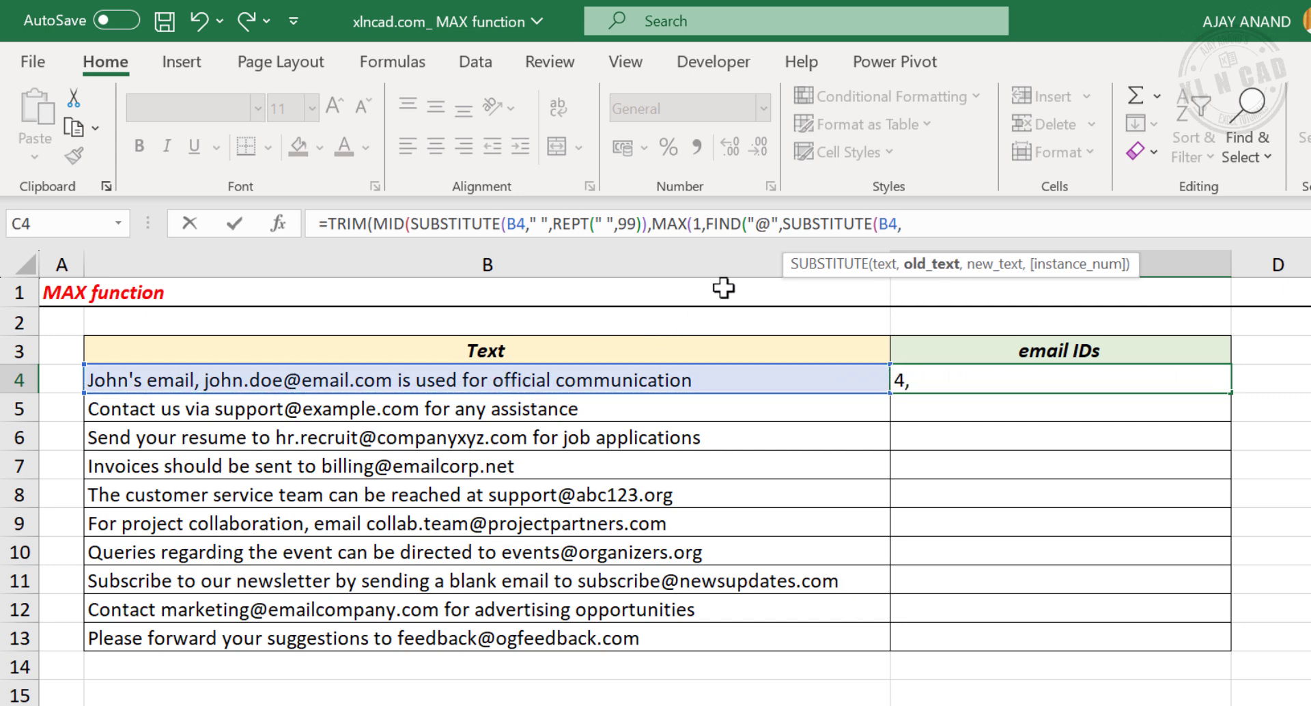
{"action": "type", "text": "\" \","}
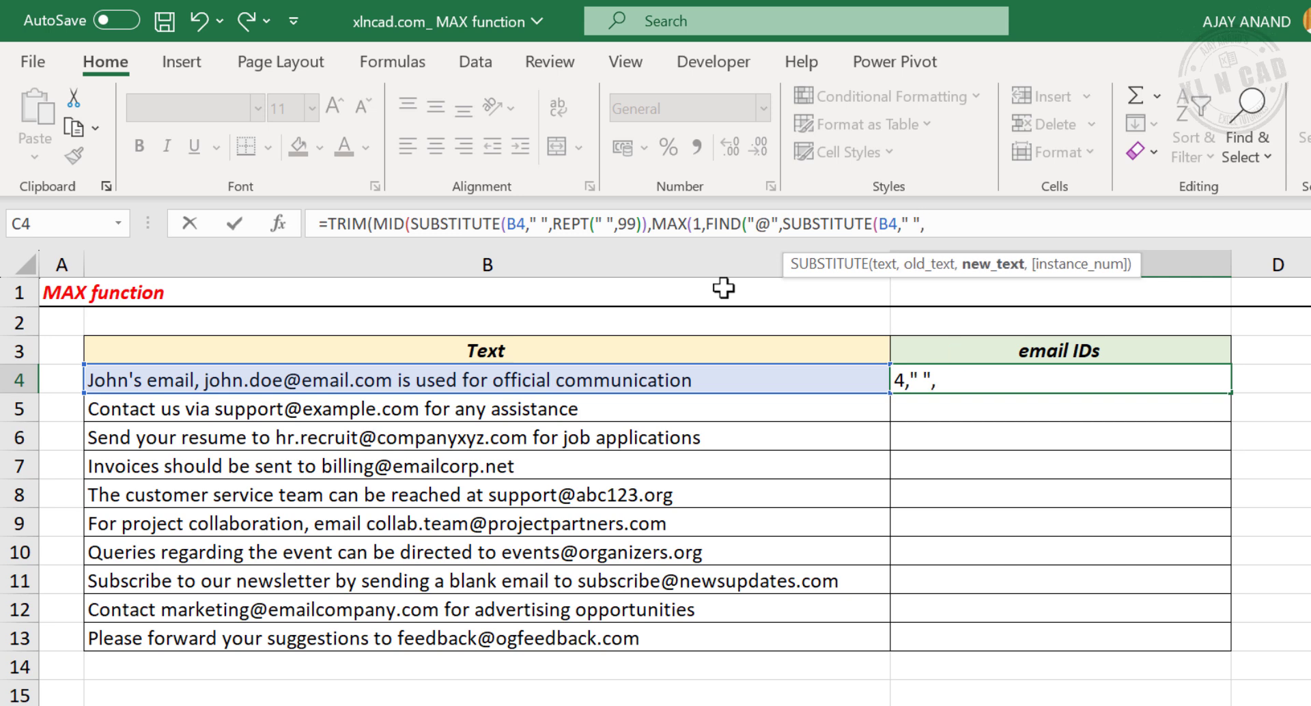
{"action": "type", "text": "REPT"}
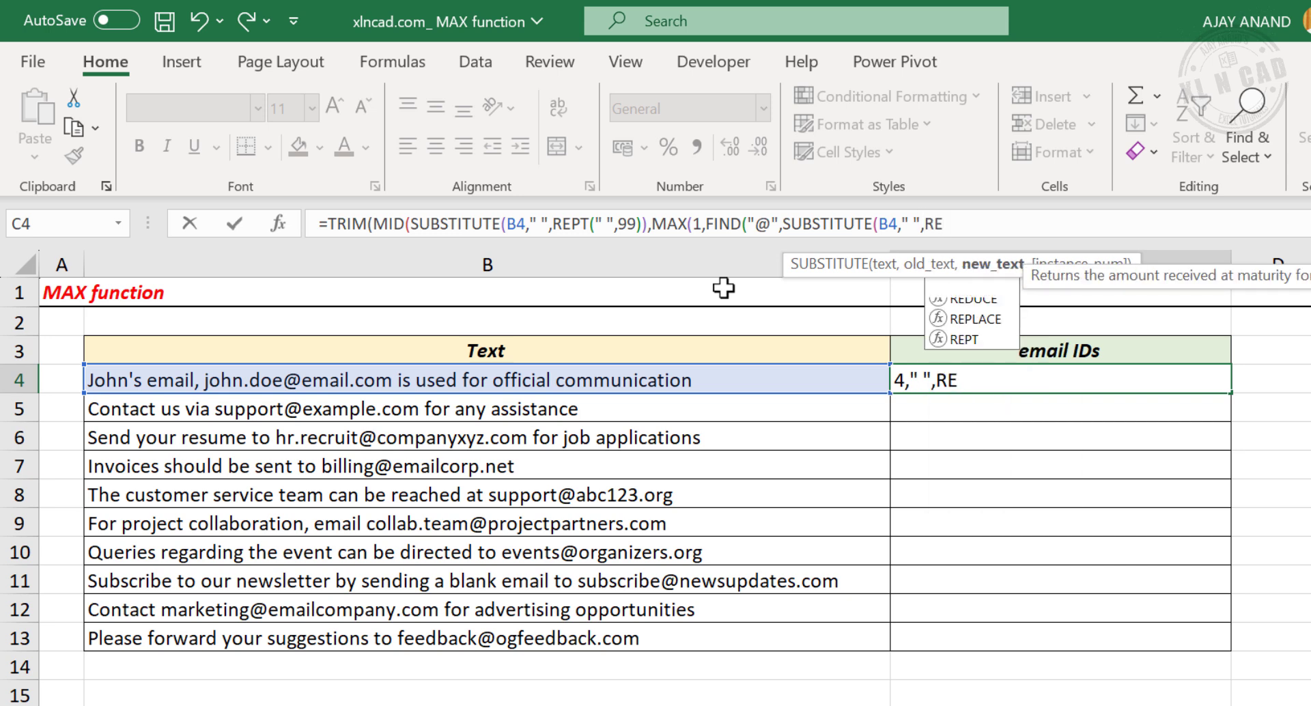
{"action": "type", "text": "("}
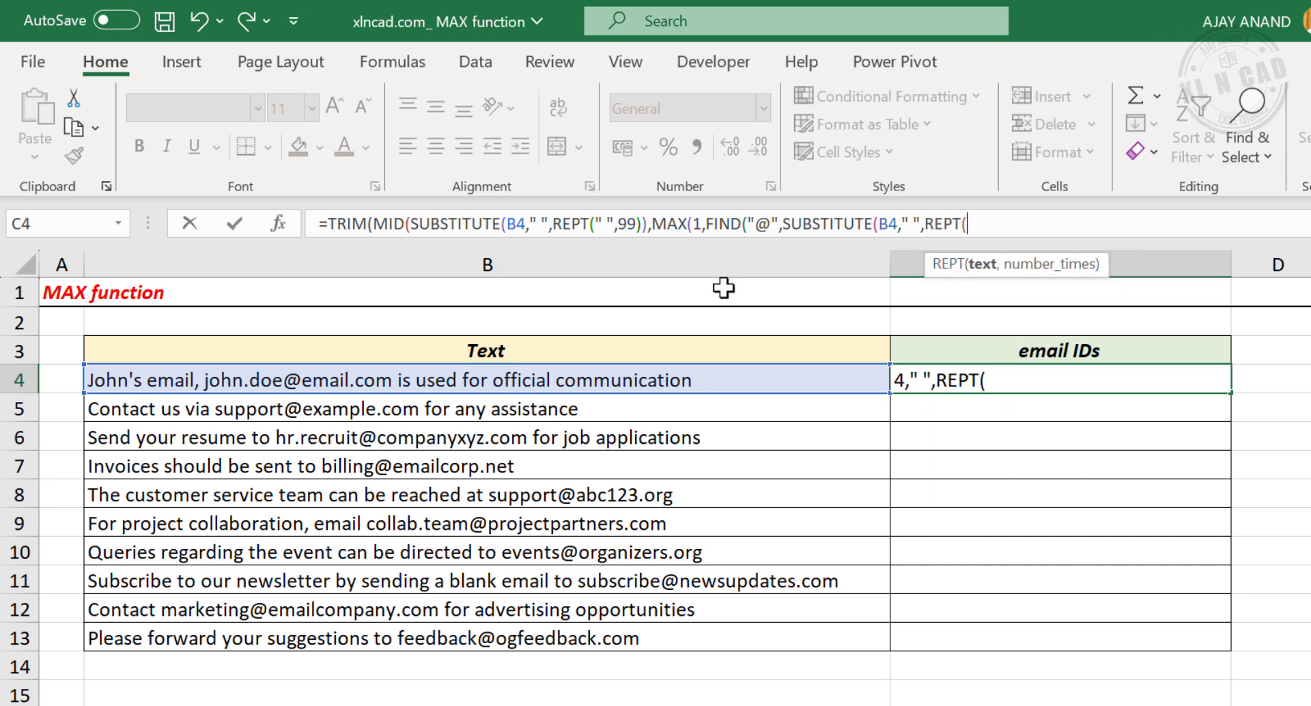
{"action": "type", "text": "\" \",99)"}
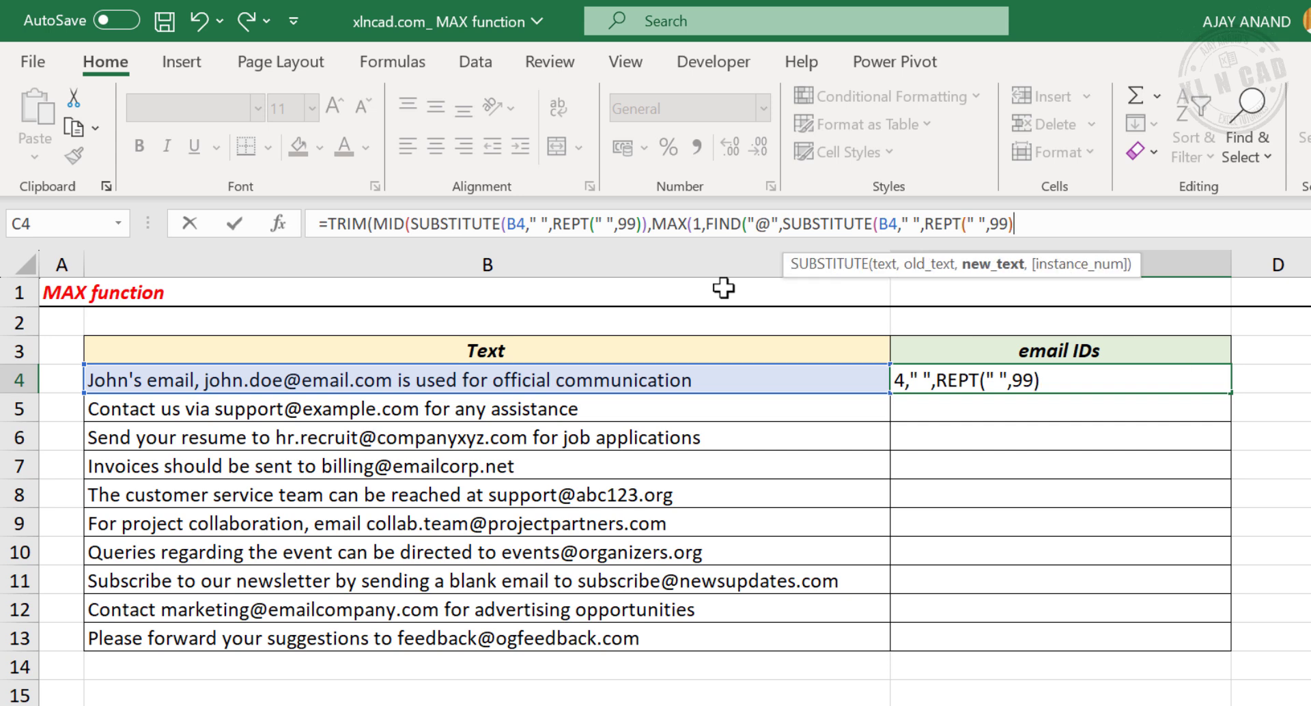
{"action": "type", "text": "))-50)"}
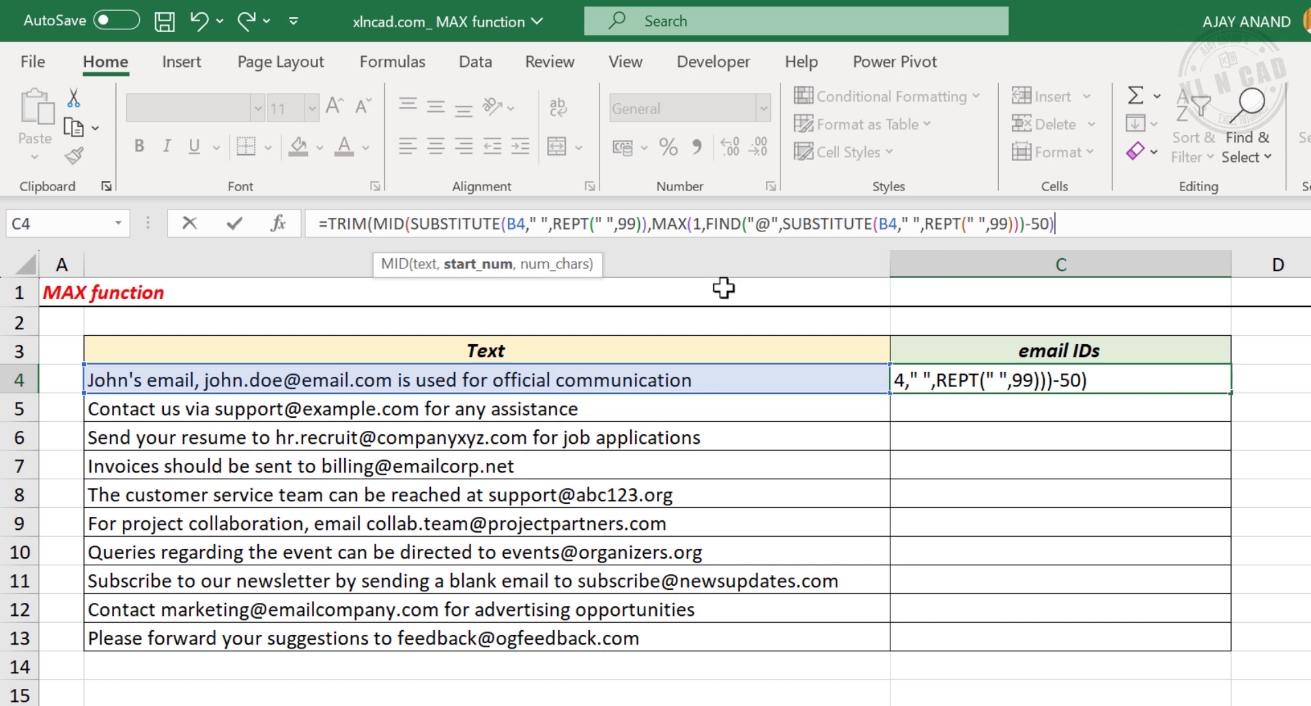
{"action": "type", "text": ","}
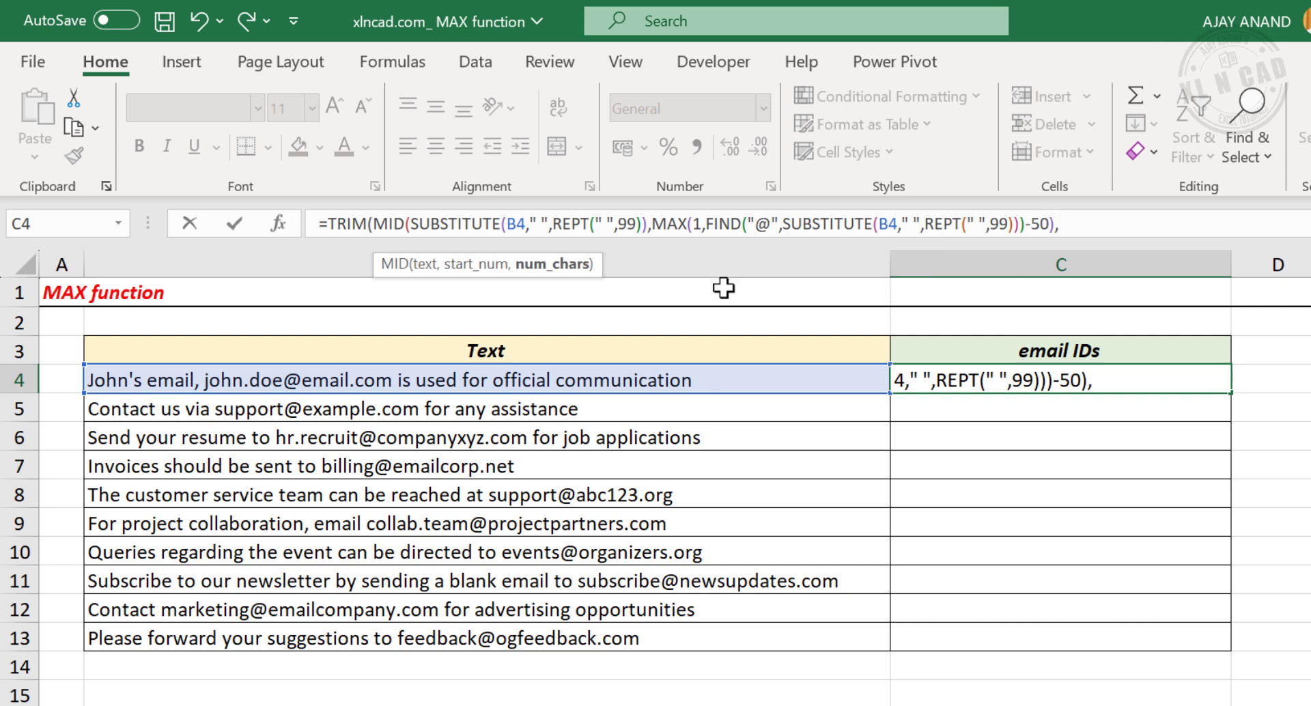
{"action": "type", "text": "99)"}
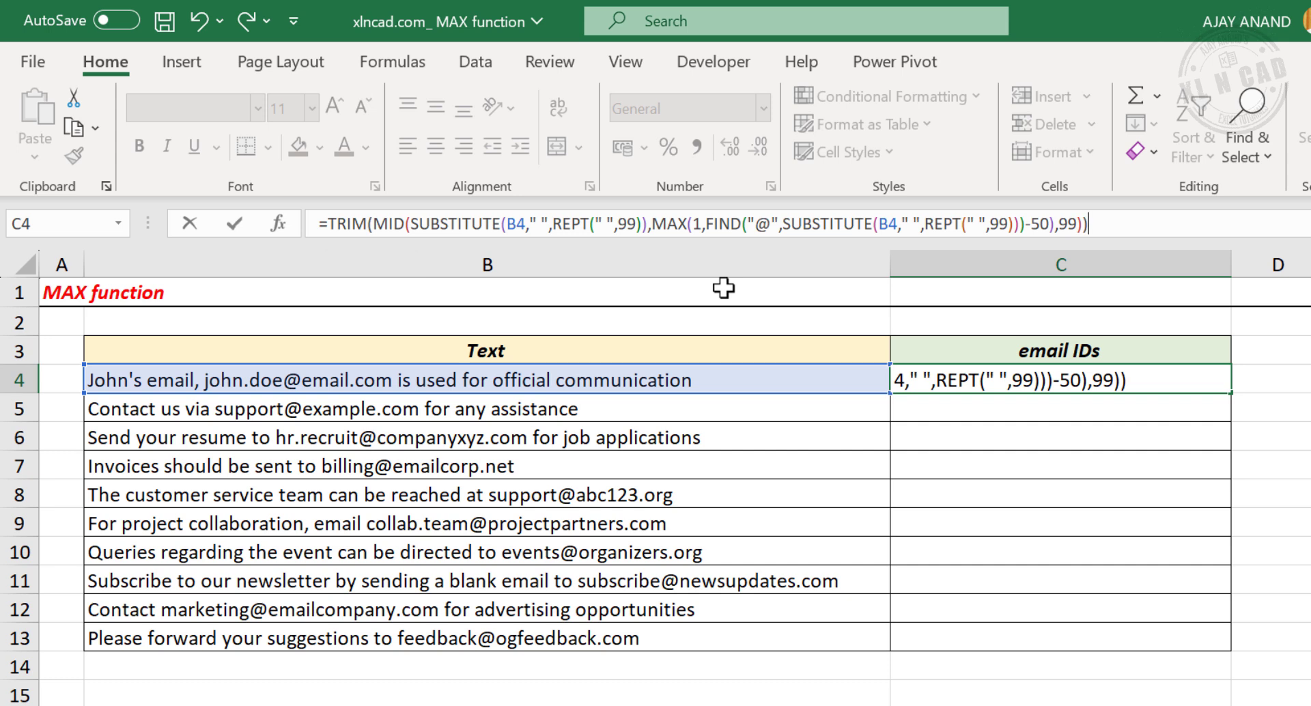
{"action": "key", "text": "Return"}
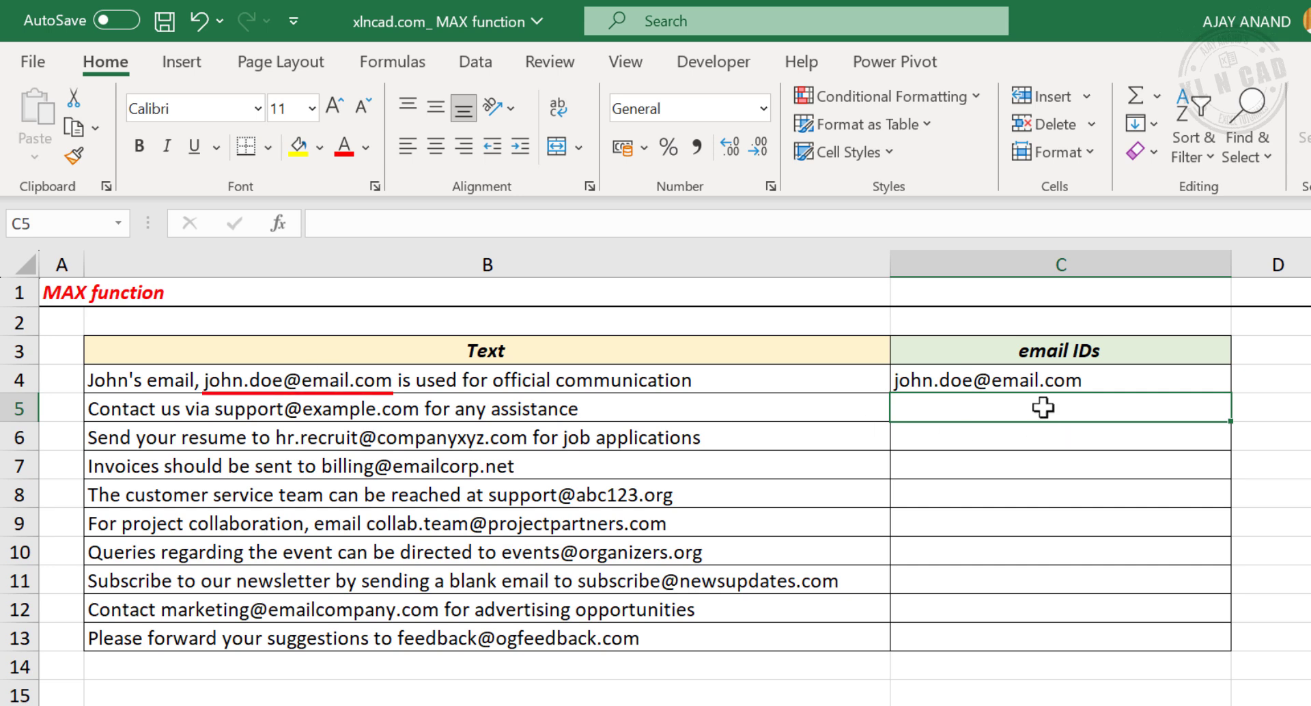
Step: Fill the C4 email formula down to C13 and check the copied result in C8
{"action": "left_click", "coordinate": [1135, 381]}
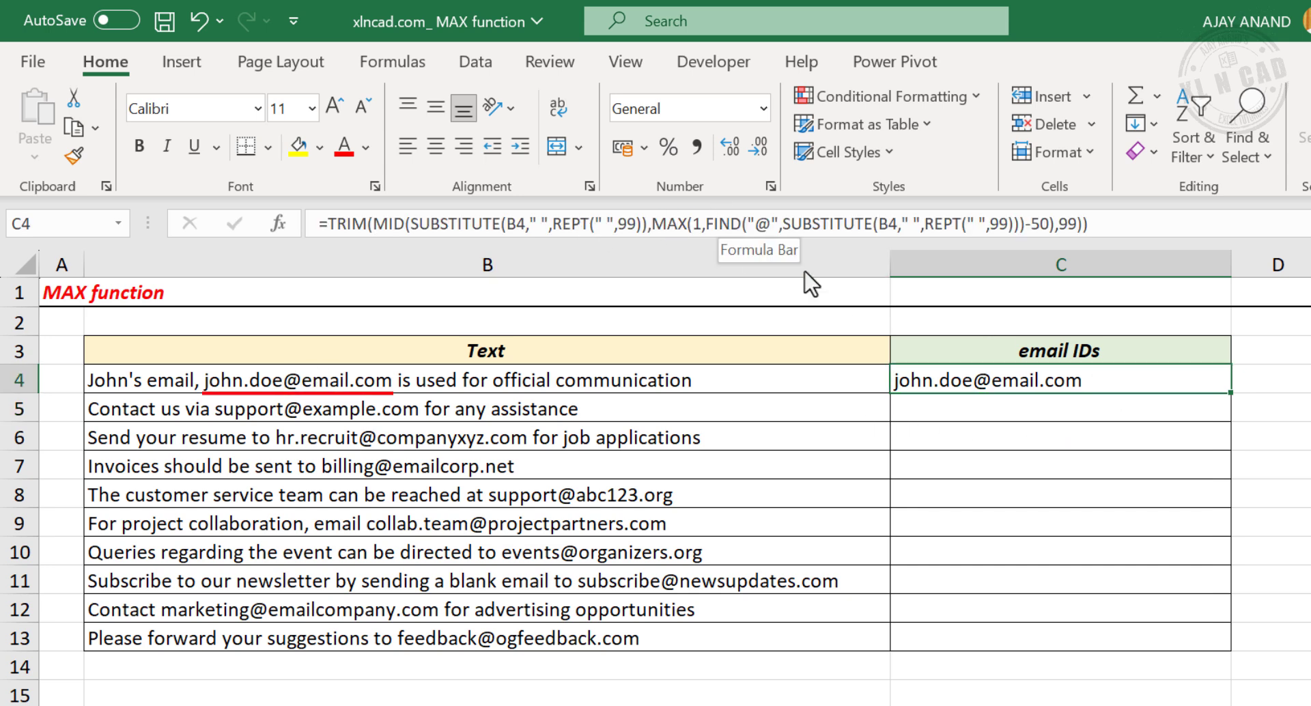
{"action": "left_click_drag", "start_coordinate": [1231, 393], "coordinate": [1231, 649]}
{"action": "left_click", "coordinate": [990, 494]}
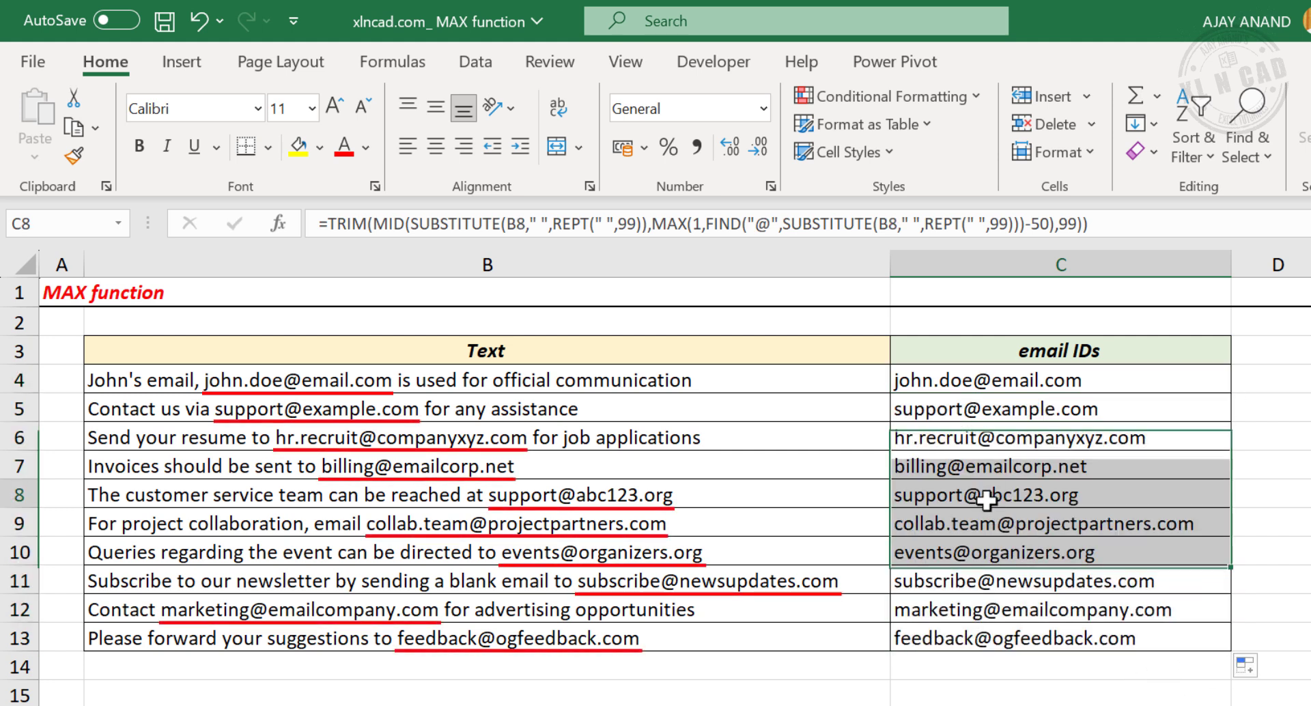